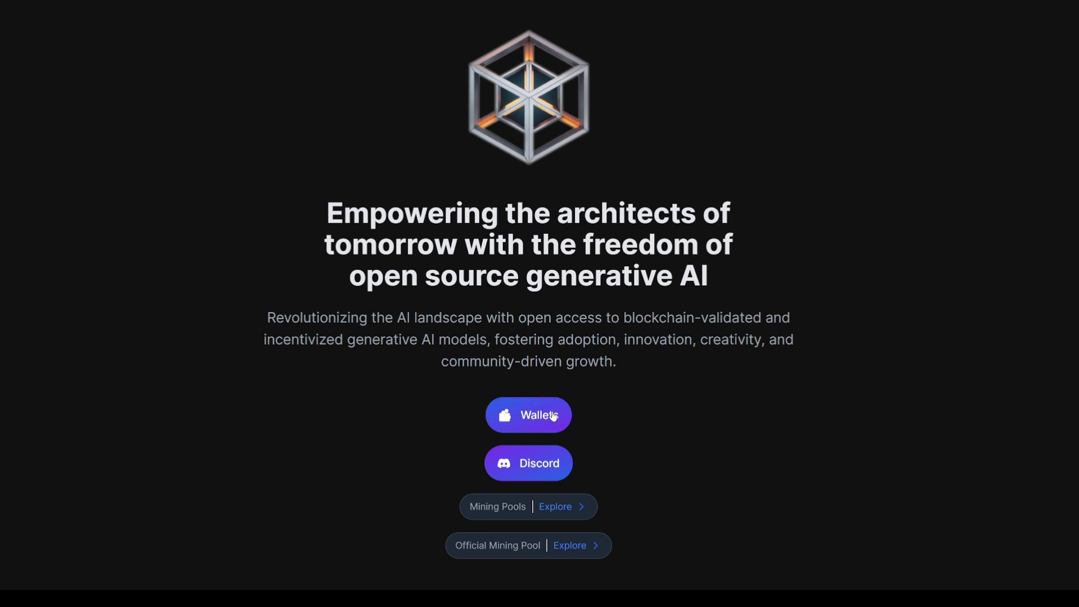
Step: From the Wallets page, download AI-Power-Grid-Core-1.1.2-win64.zip for Windows and open it in WinRAR
{"action": "left_click", "coordinate": [520, 416]}
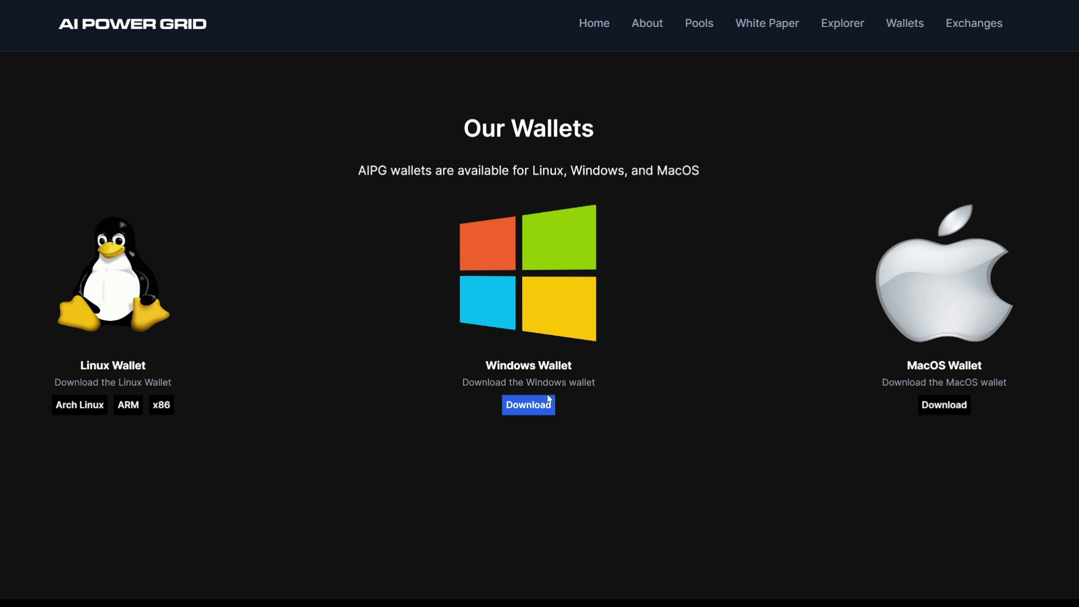
{"action": "left_click", "coordinate": [523, 413]}
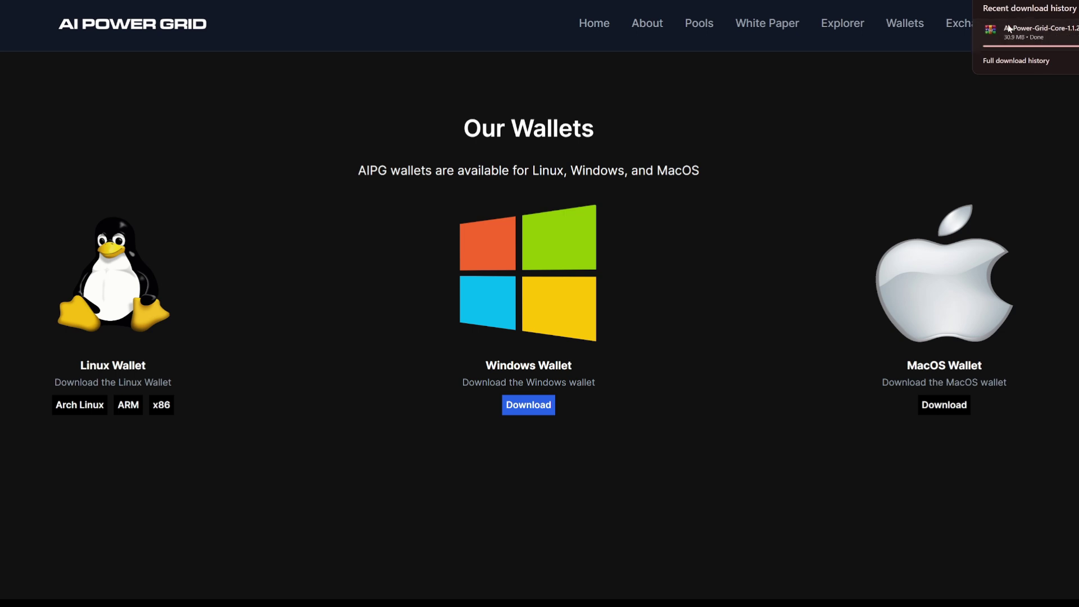
{"action": "left_click", "coordinate": [1028, 31]}
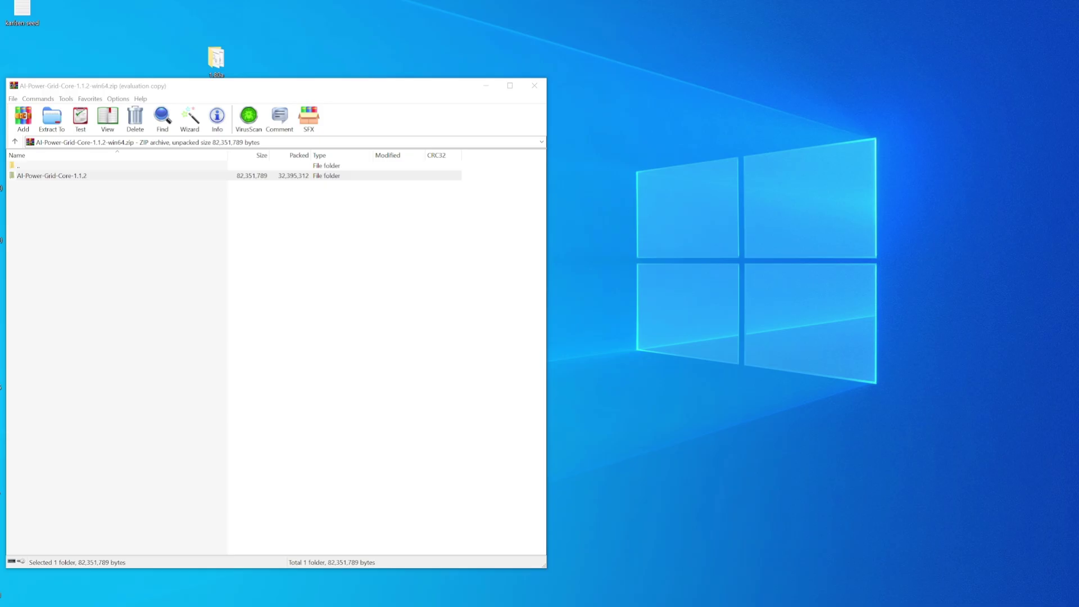
Step: Extract the AI-Power-Grid-Core-1.1.2 folder from WinRAR onto the desktop
{"action": "left_click", "coordinate": [81, 178]}
{"action": "left_click", "coordinate": [49, 176]}
{"action": "left_click_drag", "start_coordinate": [45, 176], "coordinate": [84, 176]}
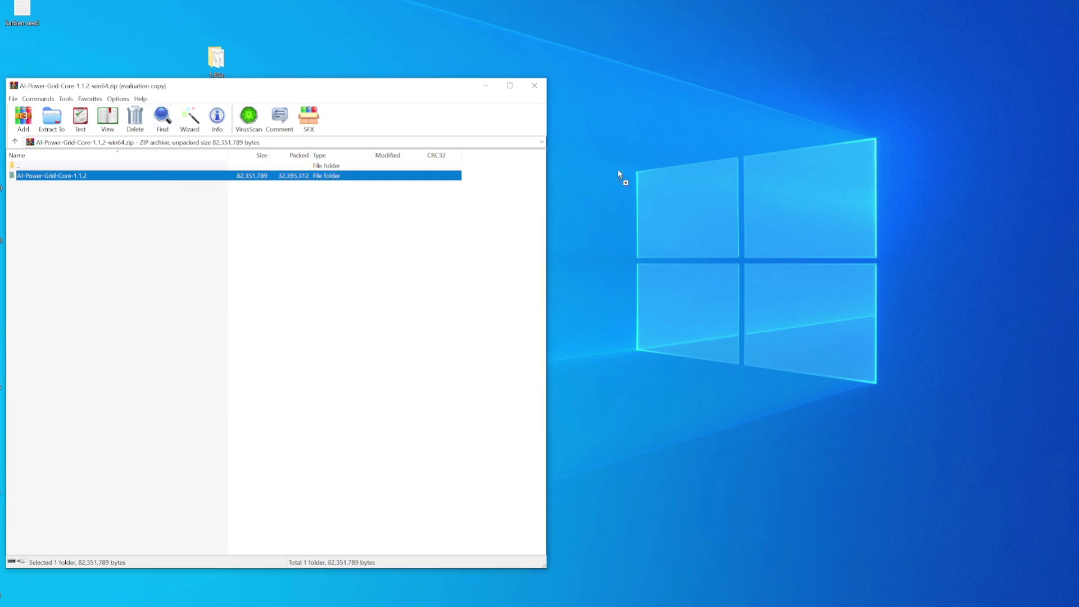
{"action": "left_click", "coordinate": [886, 108]}
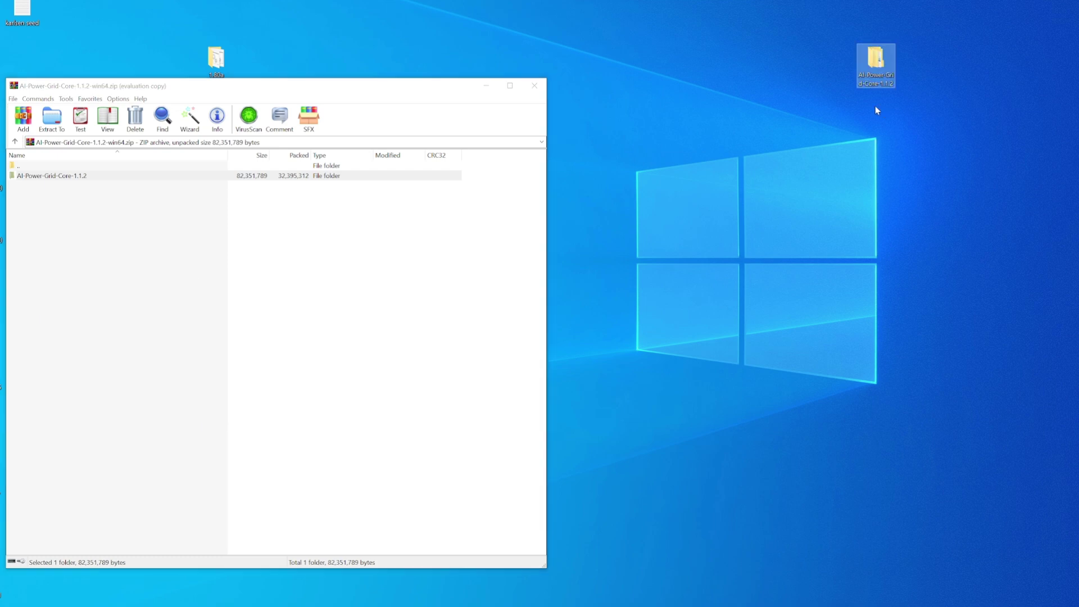
Step: Launch aipg-qt from the extracted folder's bin subfolder
{"action": "double_click", "coordinate": [882, 59]}
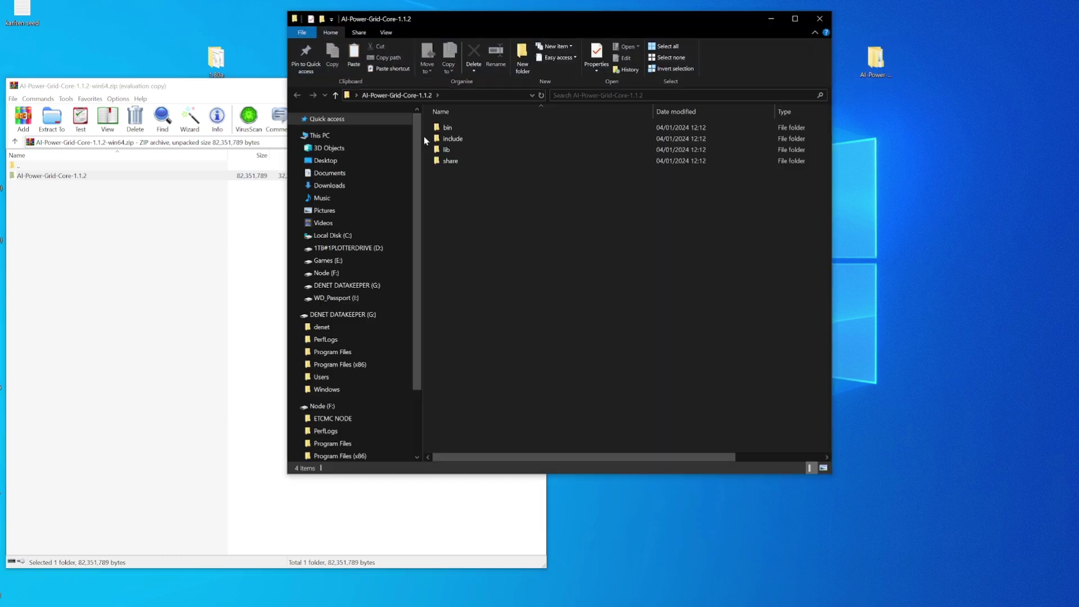
{"action": "double_click", "coordinate": [451, 128]}
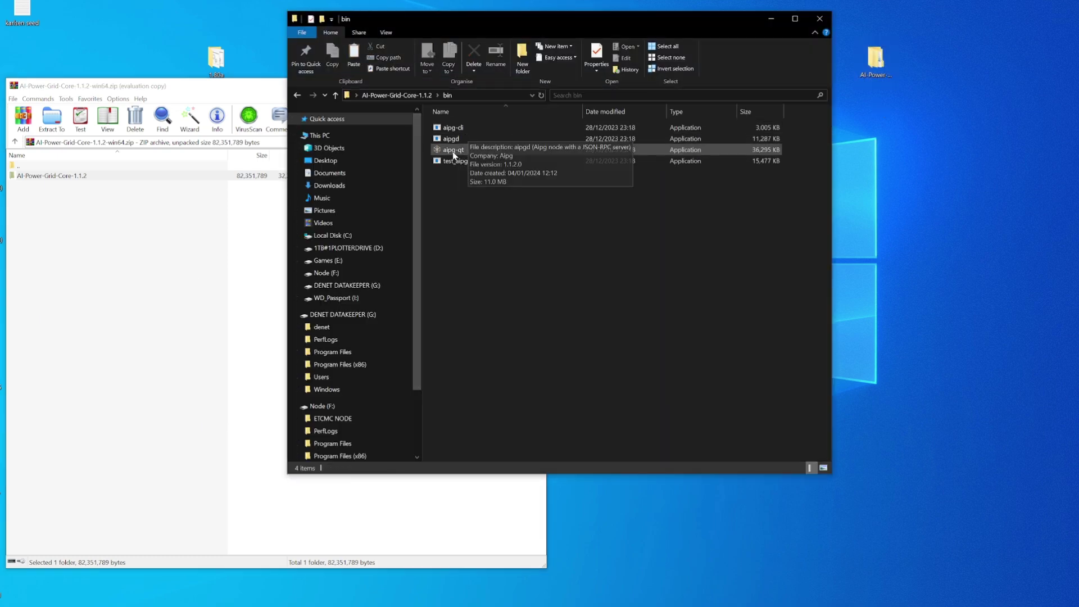
{"action": "double_click", "coordinate": [453, 151]}
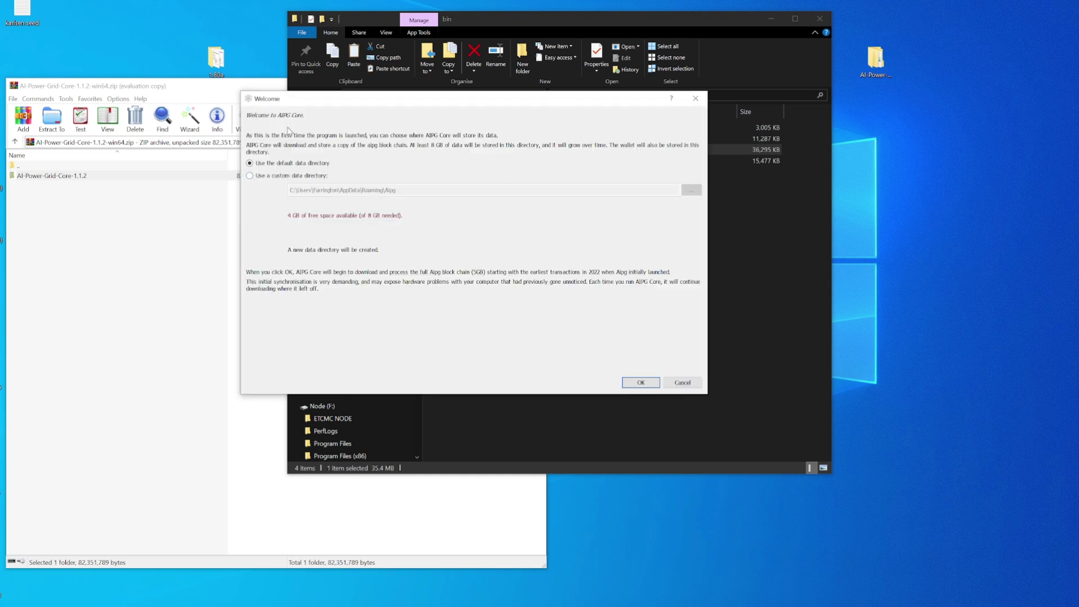
Step: Set the wallet's custom data directory to I:\AIPG WALLET and start the wallet
{"action": "left_click", "coordinate": [254, 177]}
{"action": "left_click", "coordinate": [691, 190]}
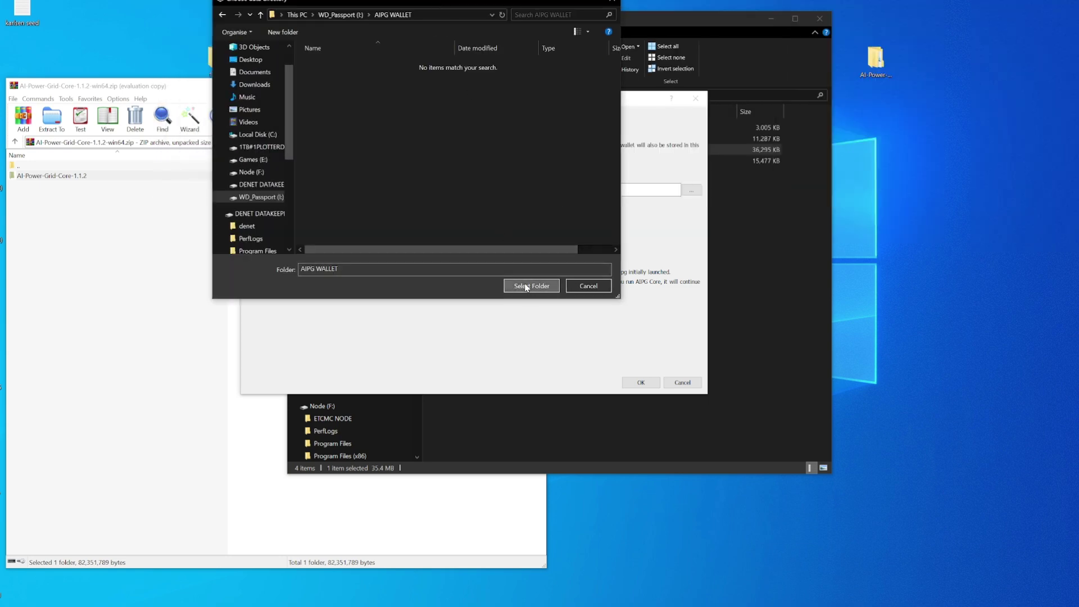
{"action": "left_click", "coordinate": [525, 286]}
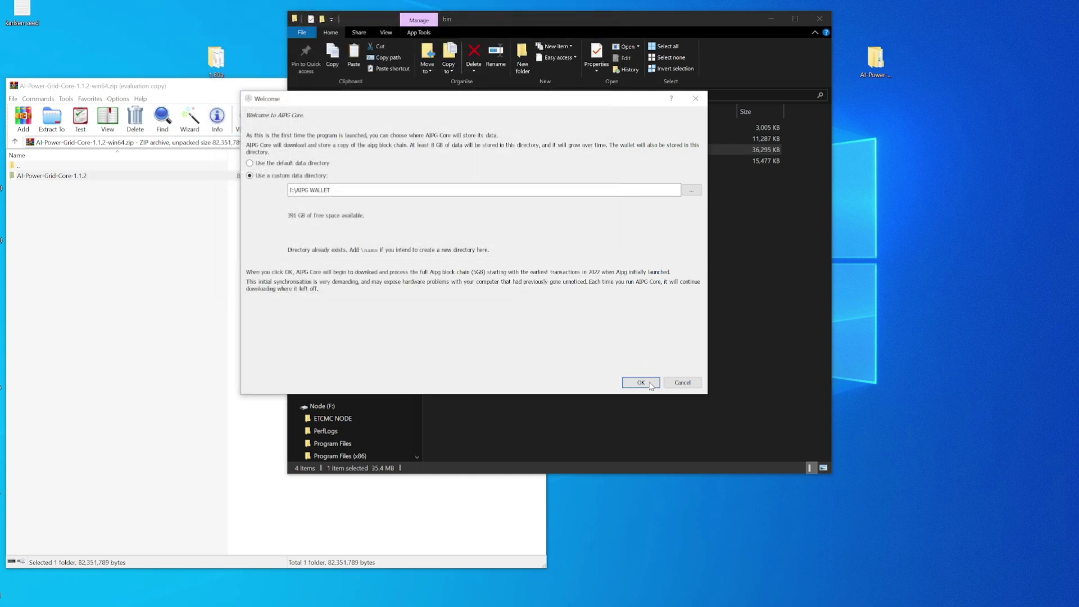
{"action": "left_click", "coordinate": [640, 381]}
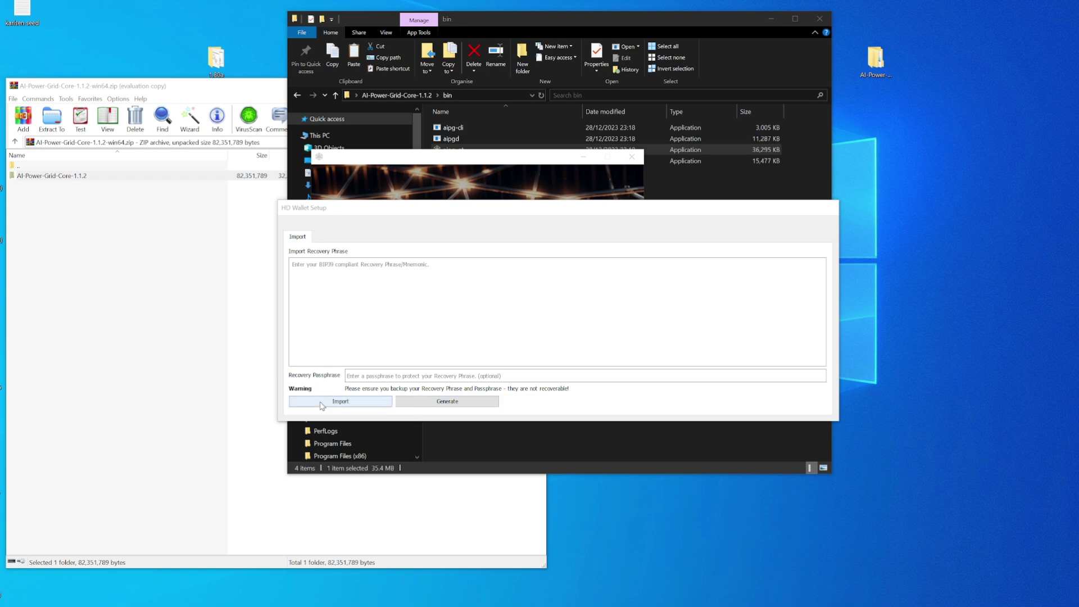
Step: Finish HD wallet setup, then create a receiving address labelled 'Mining' and copy it
{"action": "left_click", "coordinate": [337, 401]}
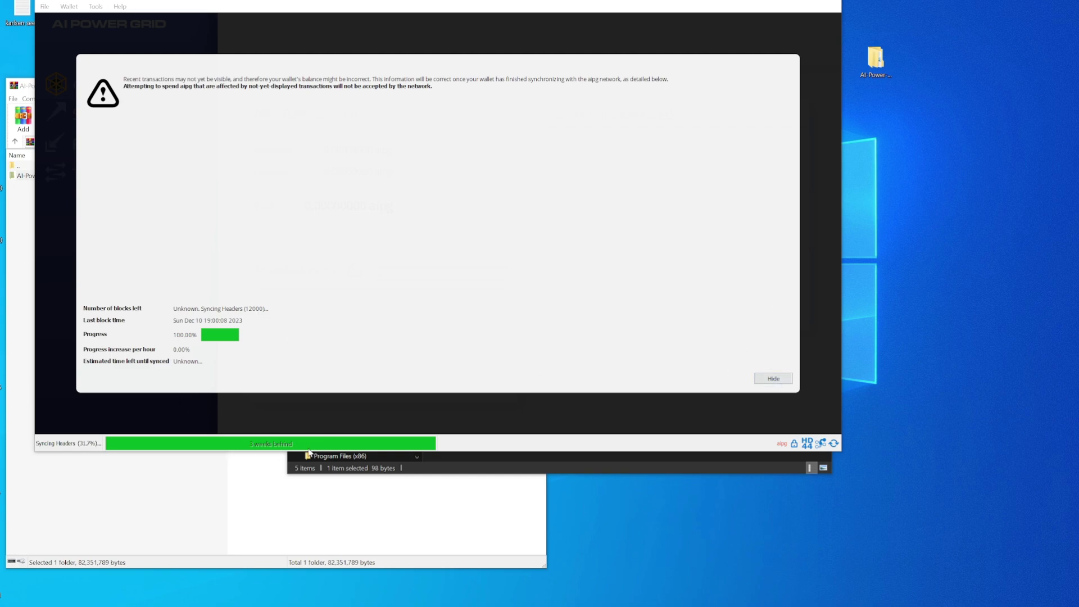
{"action": "left_click", "coordinate": [773, 379]}
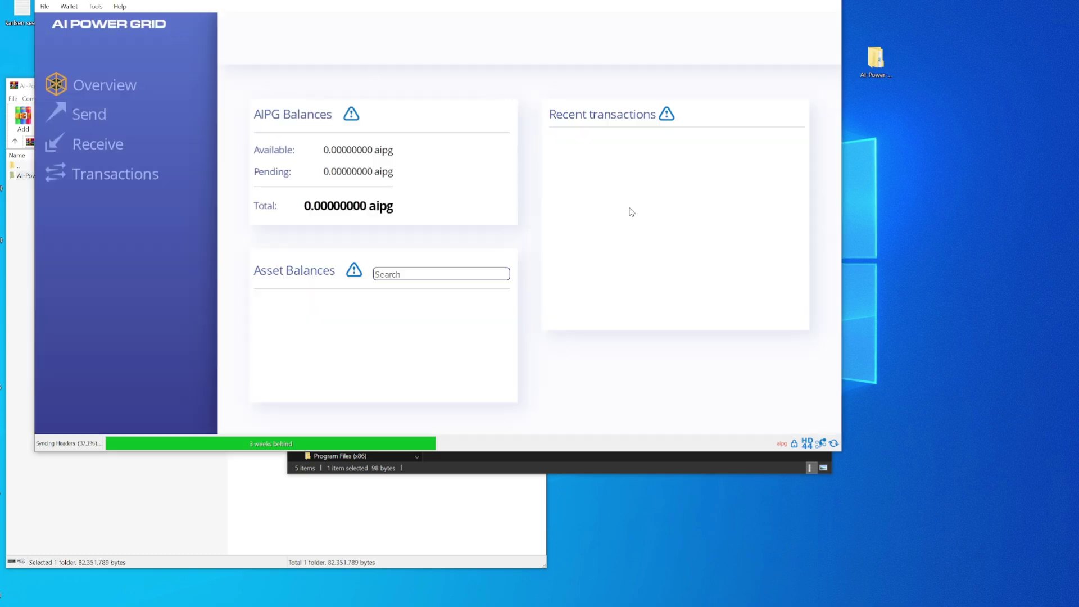
{"action": "left_click", "coordinate": [88, 147]}
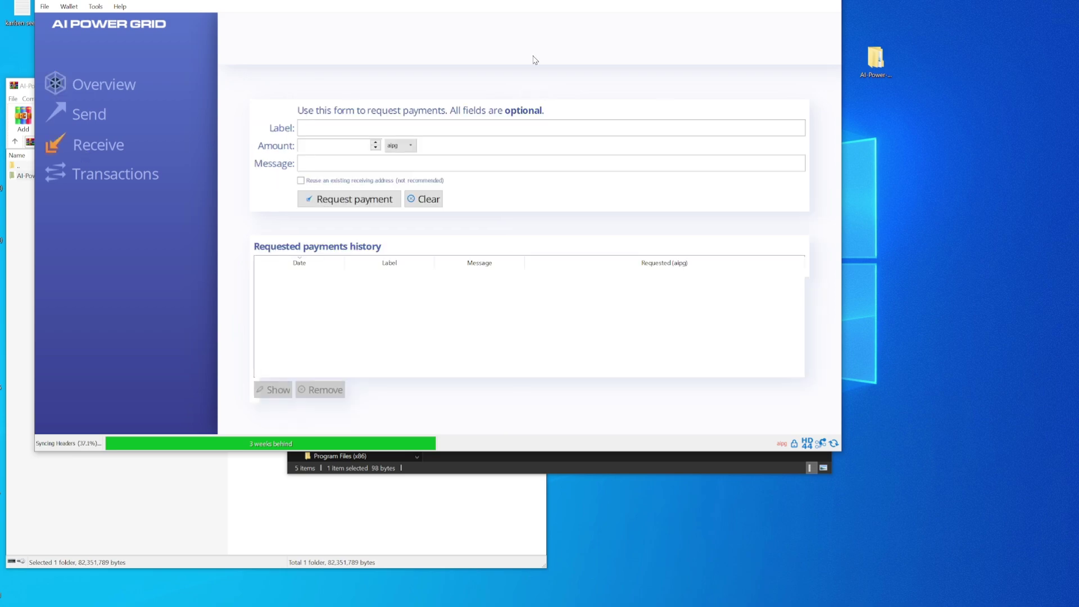
{"action": "type", "text": "Mining"}
{"action": "left_click", "coordinate": [355, 200]}
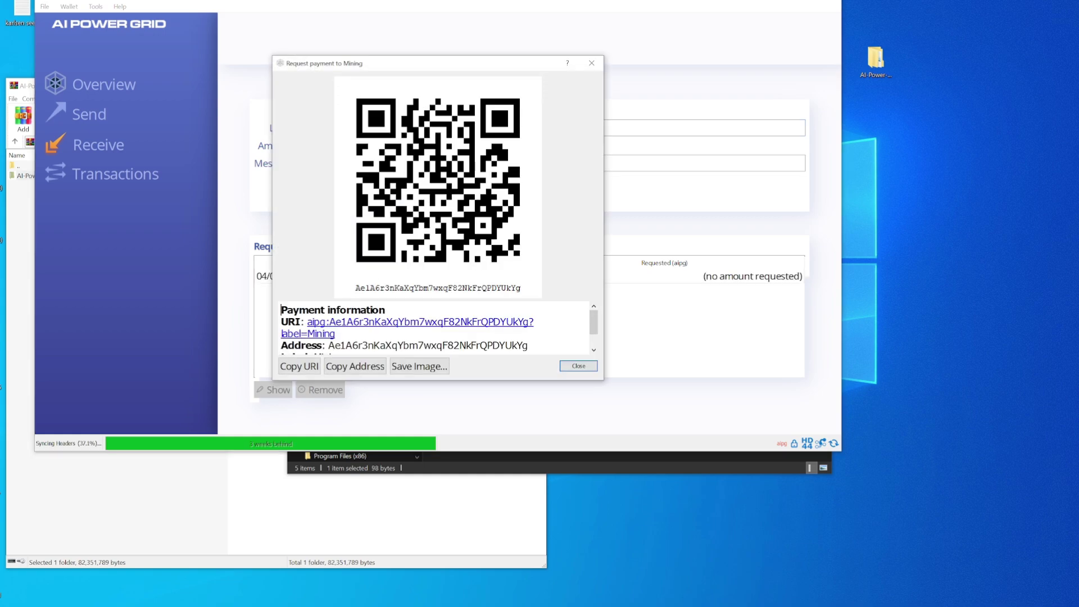
{"action": "left_click_drag", "start_coordinate": [328, 345], "coordinate": [528, 345]}
{"action": "left_click", "coordinate": [355, 366]}
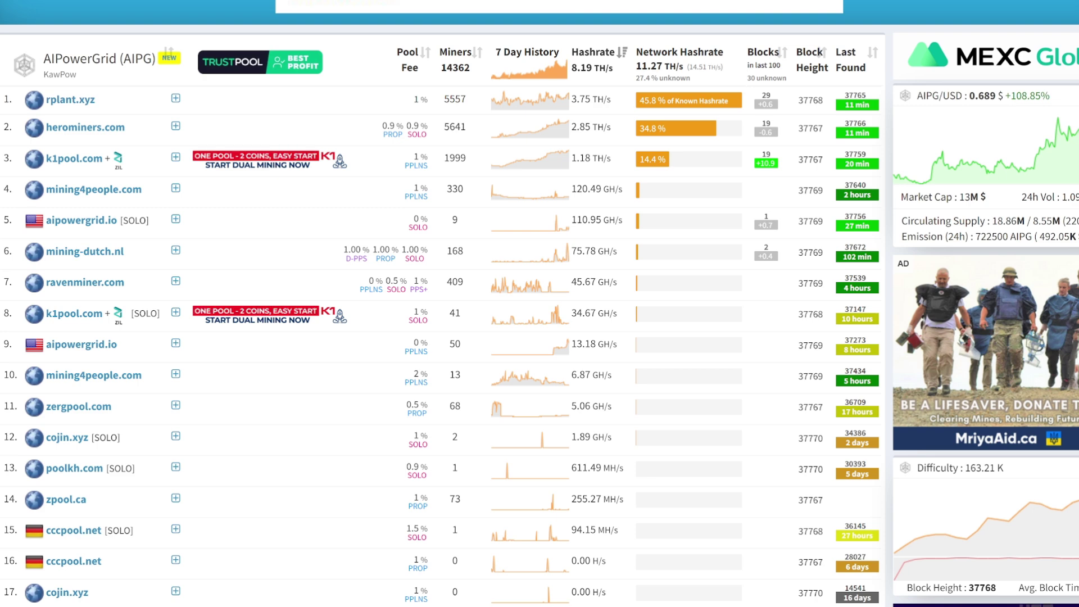
{"action": "left_click_drag", "start_coordinate": [1011, 96], "coordinate": [1030, 96]}
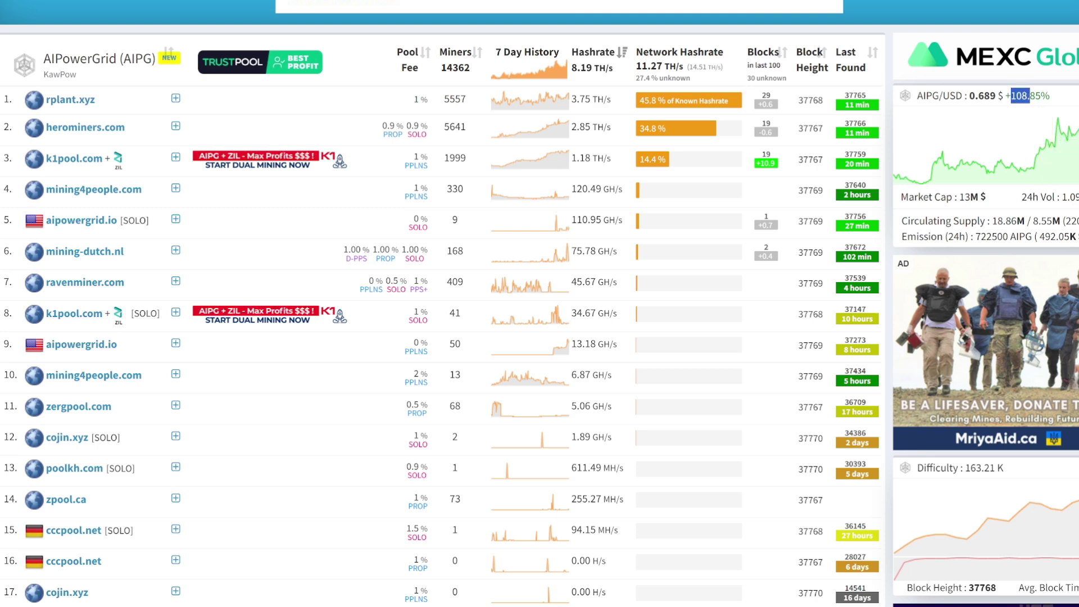
{"action": "left_click_drag", "start_coordinate": [1054, 197], "coordinate": [1074, 197]}
{"action": "scroll", "coordinate": [531, 260], "scroll_direction": "down", "scroll_amount": 10}
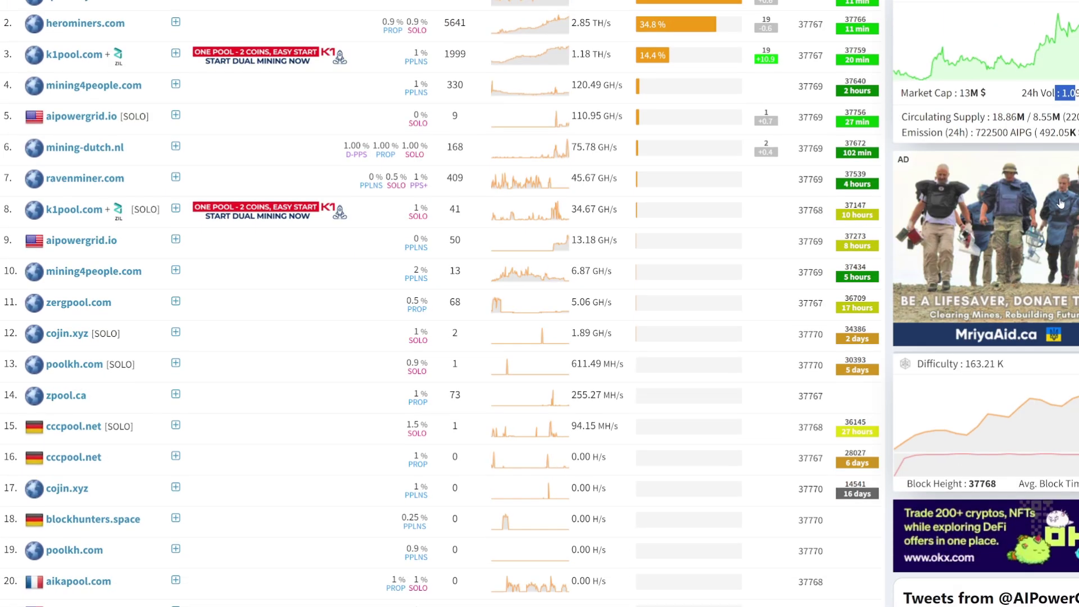
{"action": "scroll", "coordinate": [531, 260], "scroll_direction": "down", "scroll_amount": 5}
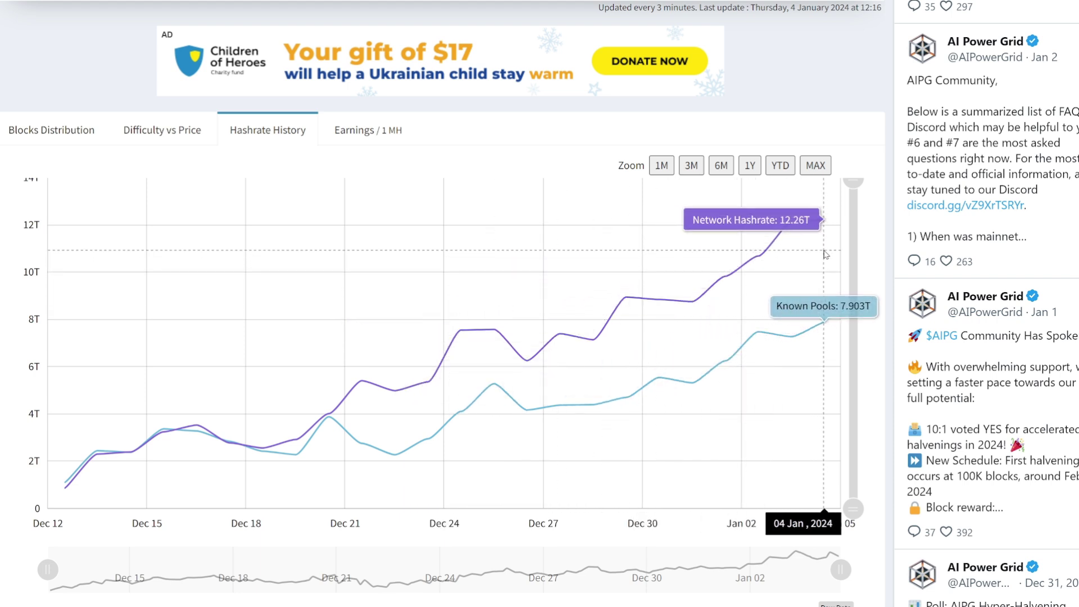
{"action": "scroll", "coordinate": [678, 275], "scroll_direction": "down", "scroll_amount": 5}
{"action": "scroll", "coordinate": [679, 274], "scroll_direction": "down", "scroll_amount": 5}
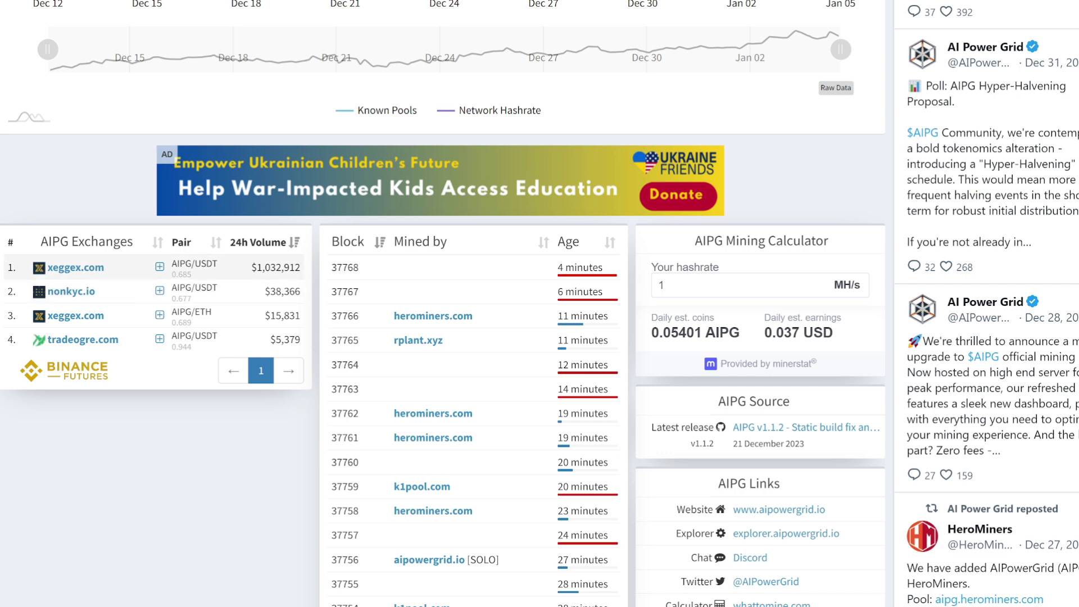
{"action": "left_click_drag", "start_coordinate": [257, 268], "coordinate": [294, 267]}
{"action": "left_click_drag", "start_coordinate": [262, 267], "coordinate": [284, 268]}
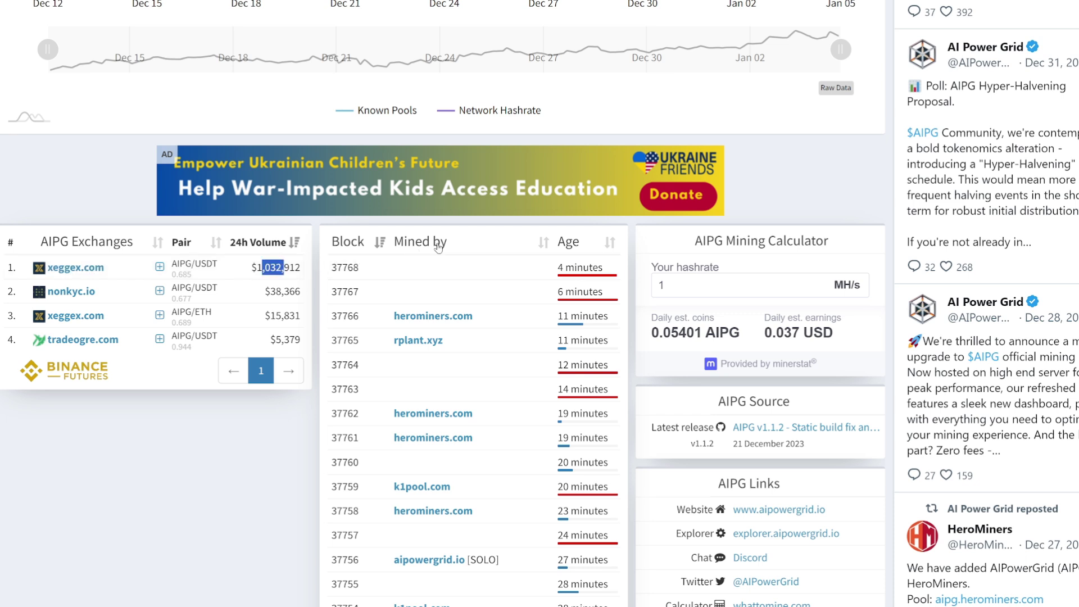
{"action": "scroll", "coordinate": [364, 138], "scroll_direction": "up", "scroll_amount": 12}
{"action": "scroll", "coordinate": [364, 138], "scroll_direction": "up", "scroll_amount": 9}
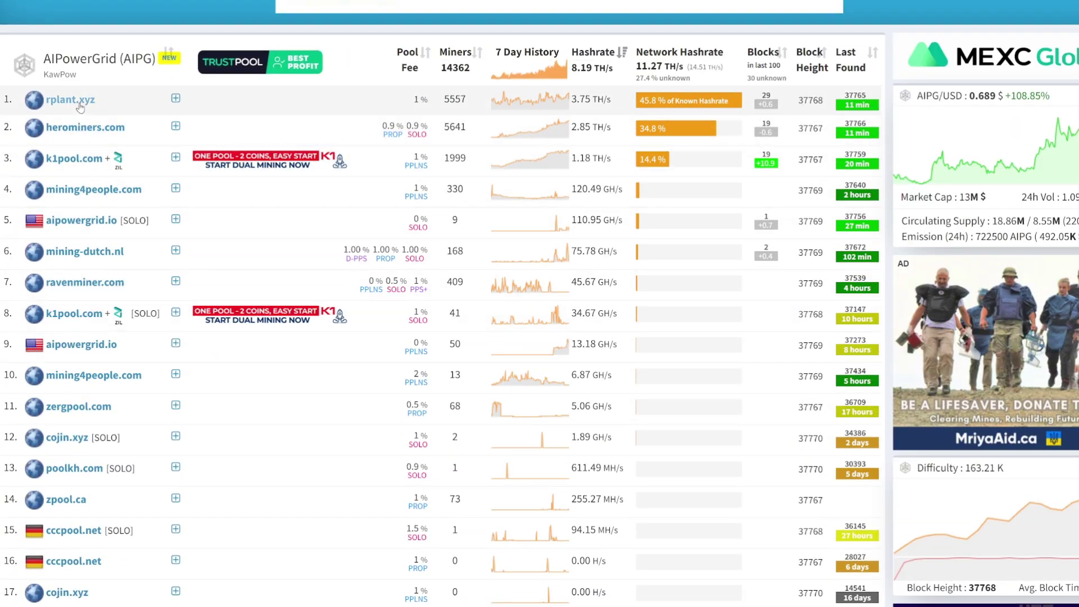
Step: Fill the rplant.xyz miner config: pasted wallet, wildrig-multi, Windows, Europe stratum, worker 30902
{"action": "left_click", "coordinate": [81, 102]}
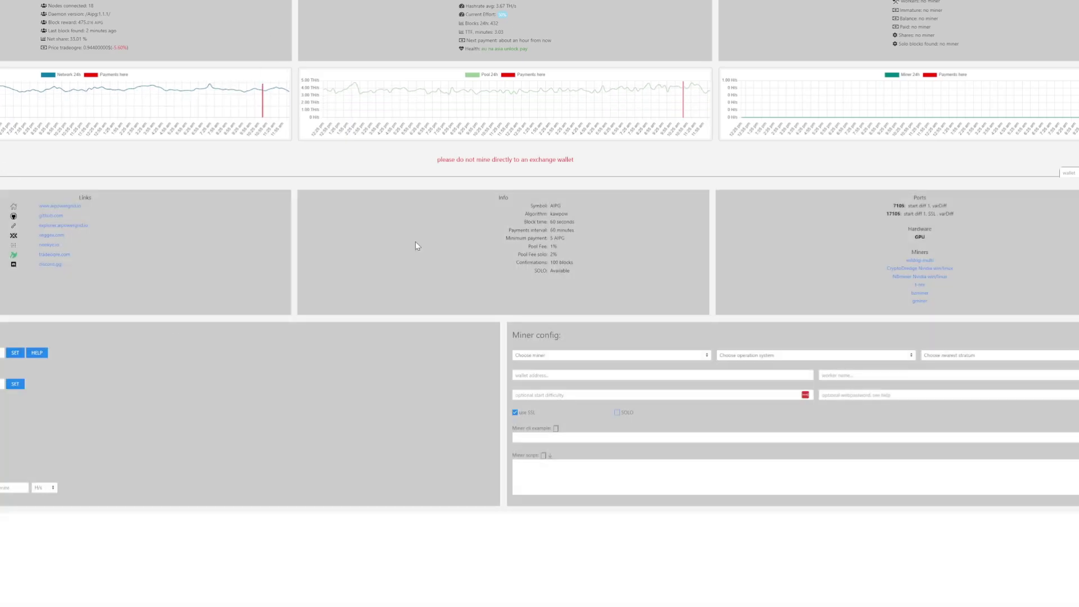
{"action": "left_click", "coordinate": [581, 375]}
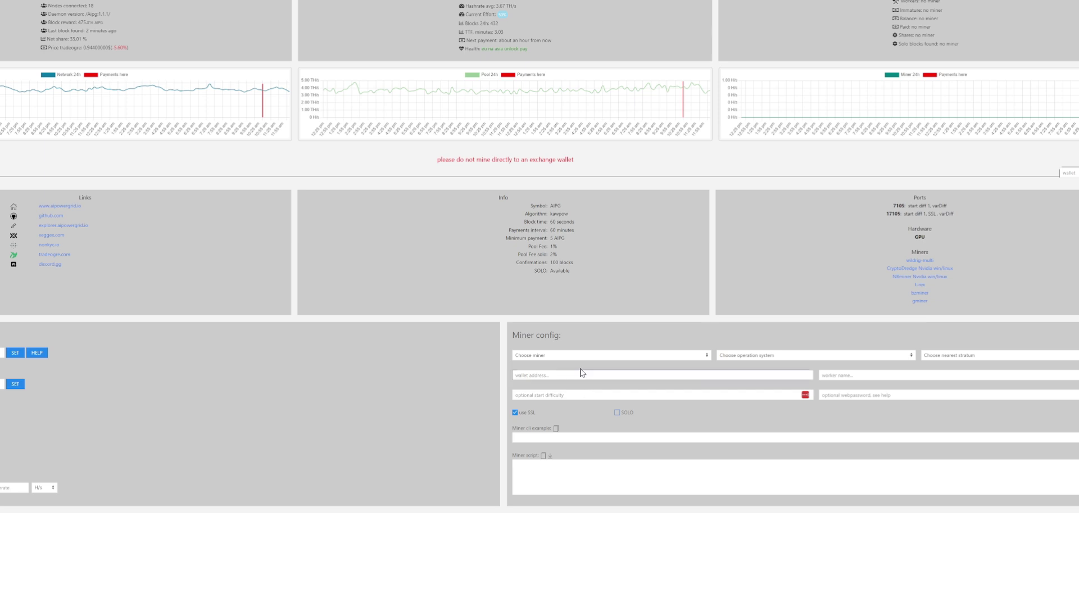
{"action": "type", "text": "Ae1A6r3nKaXqYbm7wxqF82NkFrQPDYUkYq"}
{"action": "left_click", "coordinate": [632, 355]}
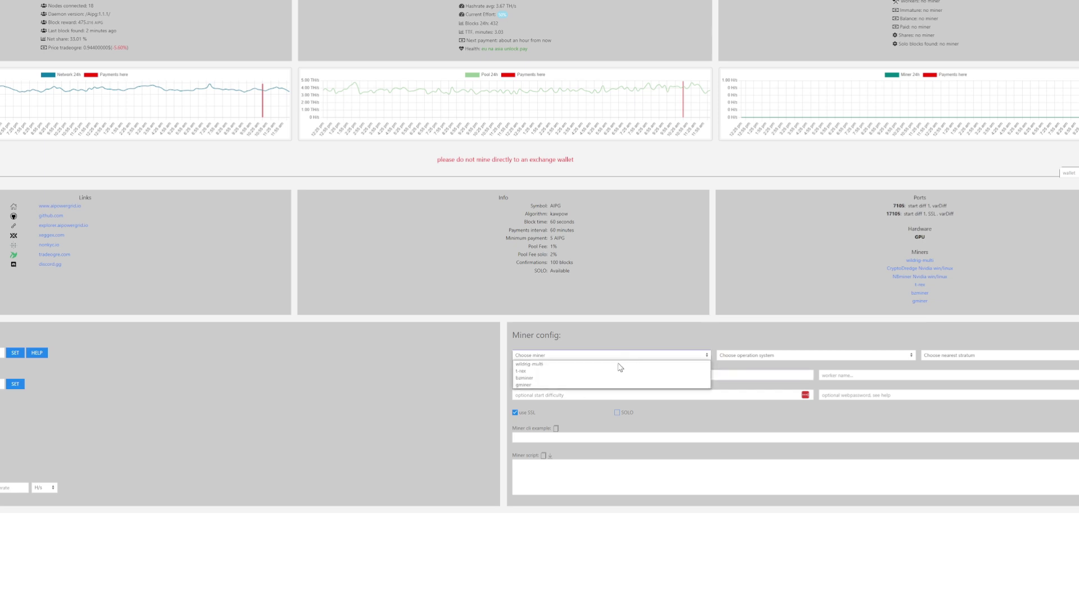
{"action": "left_click", "coordinate": [549, 366]}
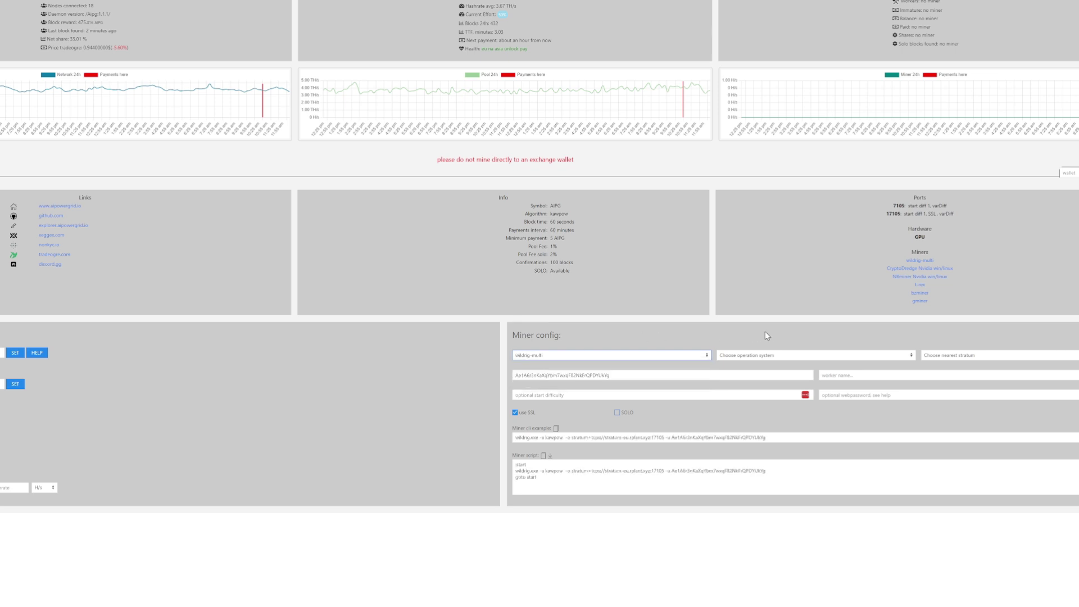
{"action": "left_click", "coordinate": [781, 355]}
{"action": "left_click", "coordinate": [744, 365]}
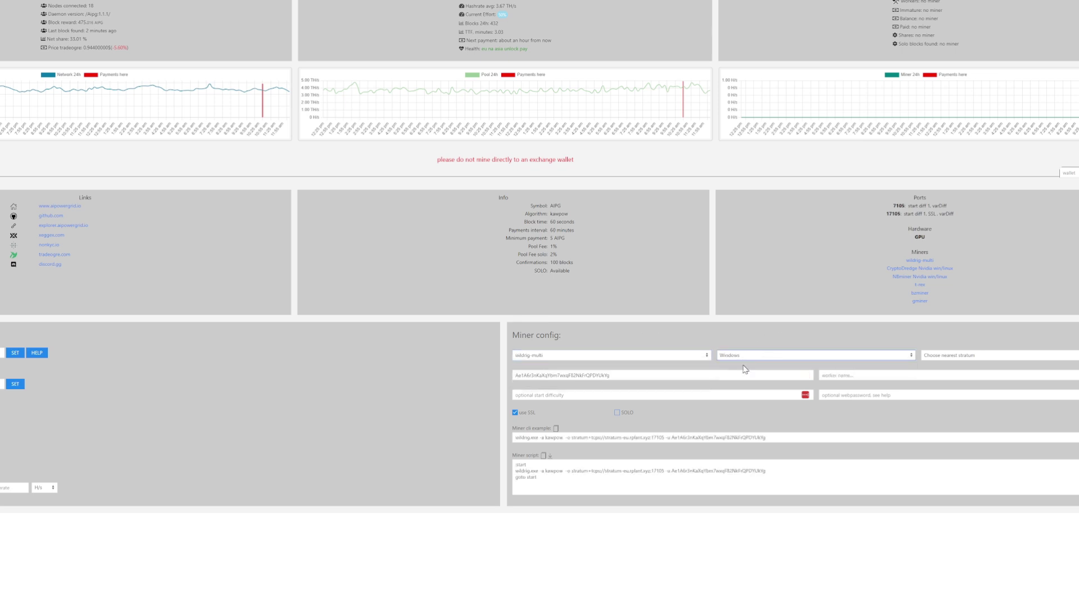
{"action": "left_click", "coordinate": [949, 356]}
{"action": "left_click", "coordinate": [952, 364]}
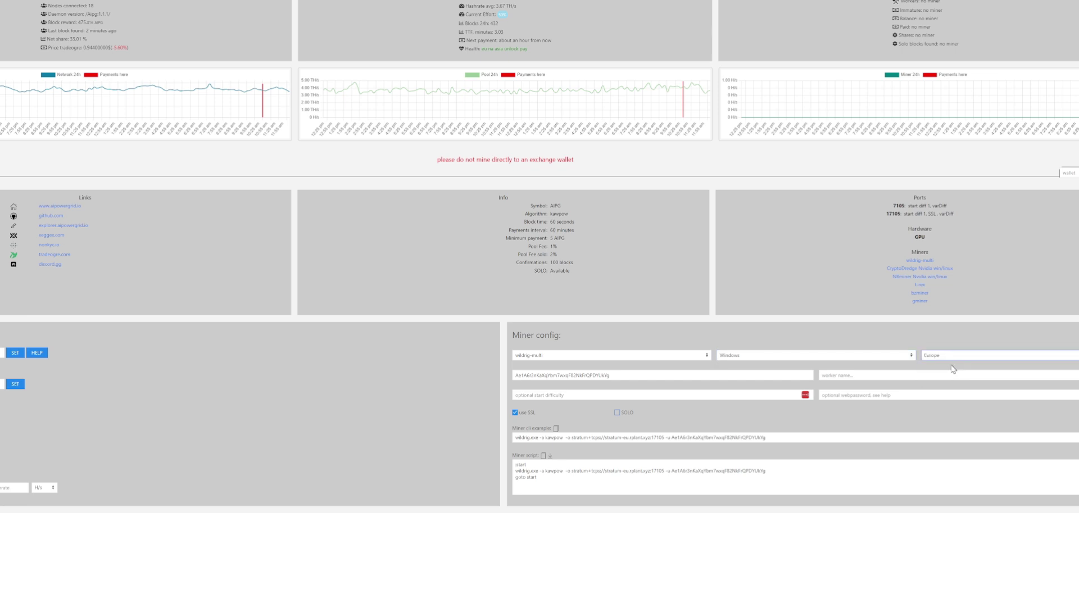
{"action": "left_click", "coordinate": [863, 370]}
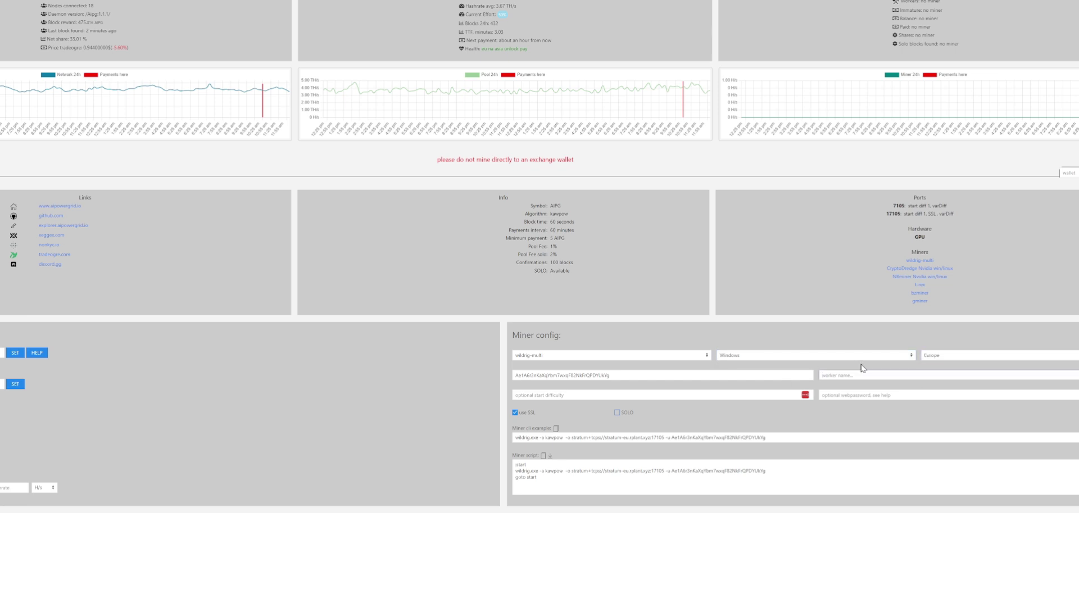
{"action": "type", "text": "30902"}
Step: Leave SOLO mode off and show the WildRig Multi 0.40.5 download assets on GitHub
{"action": "left_click", "coordinate": [617, 413]}
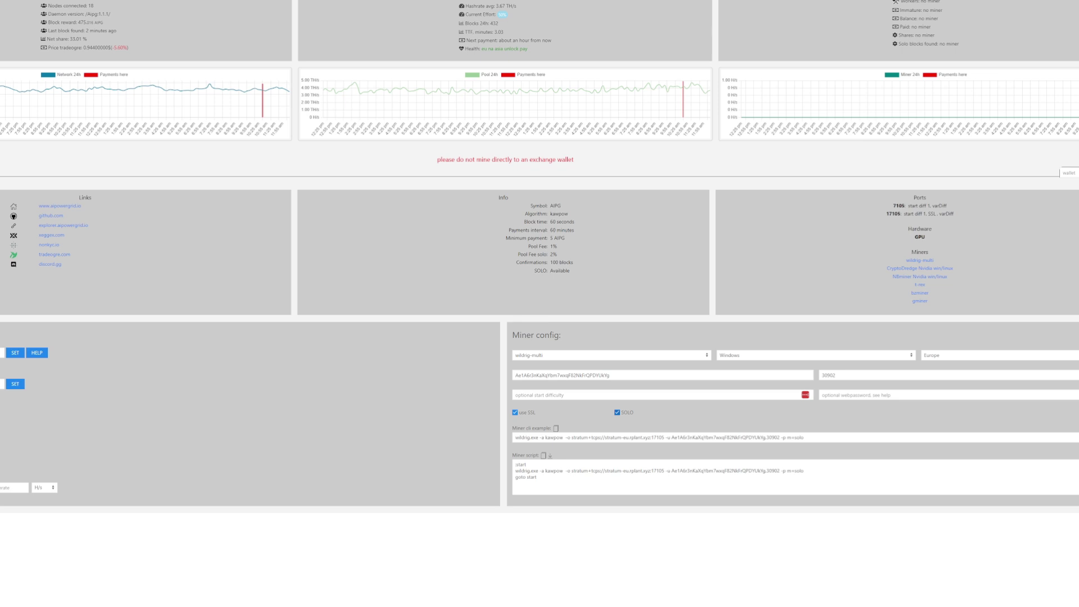
{"action": "left_click", "coordinate": [617, 413]}
{"action": "left_click", "coordinate": [924, 261]}
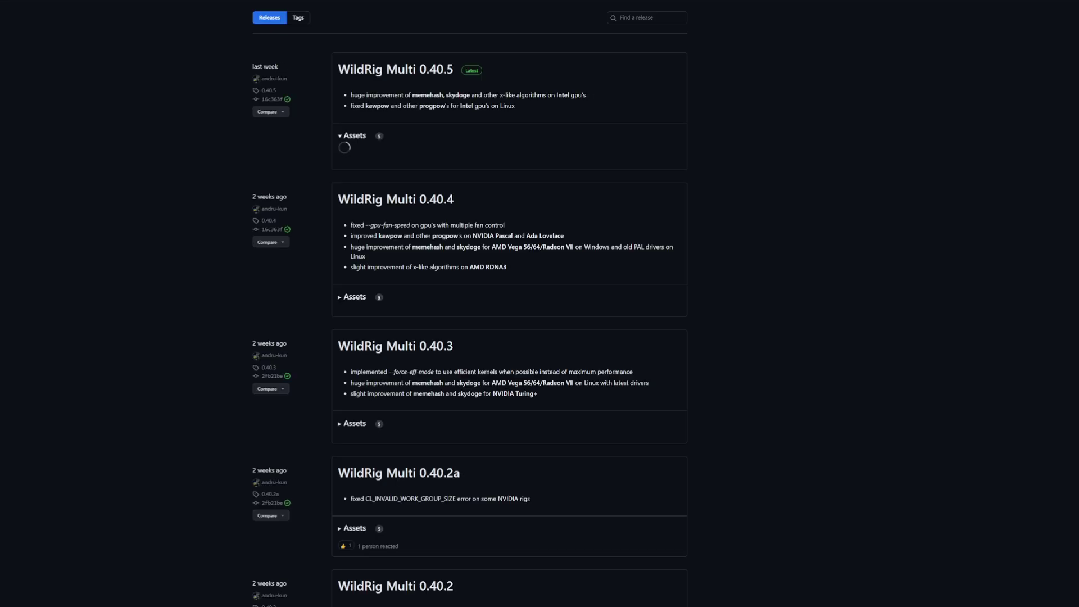
{"action": "left_click", "coordinate": [344, 136]}
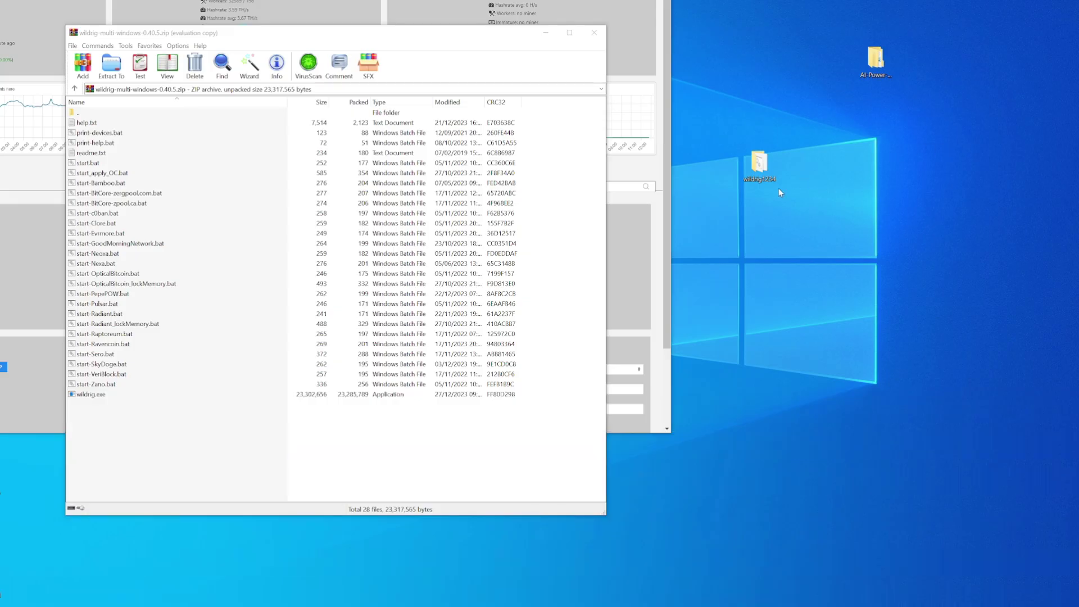
Step: Create a wildrig1234 desktop folder and extract all WinRAR archive files into it
{"action": "right_click", "coordinate": [783, 228]}
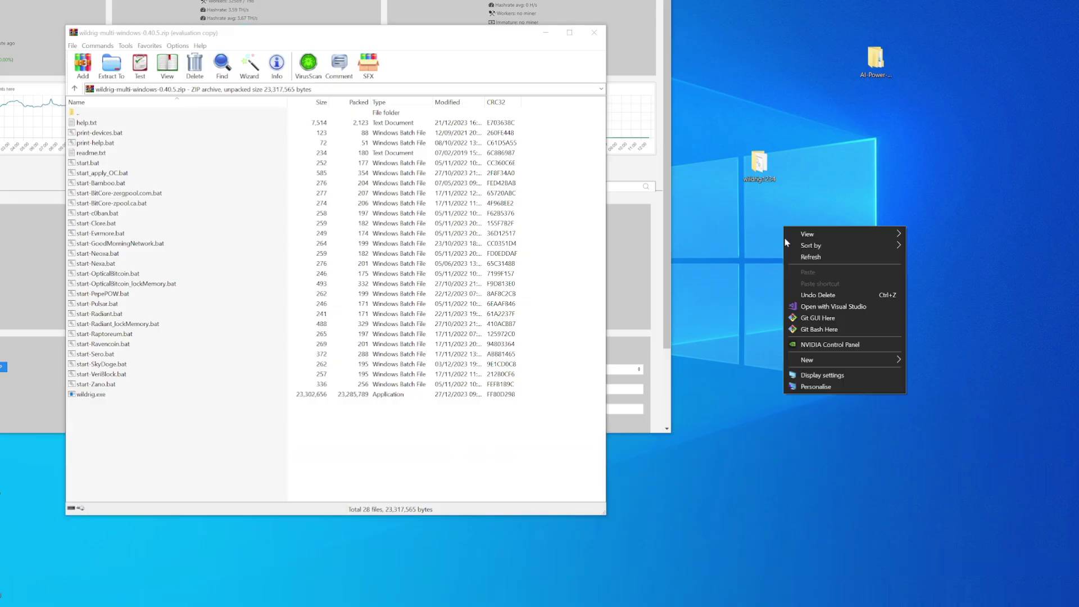
{"action": "mouse_move", "coordinate": [833, 361]}
{"action": "left_click", "coordinate": [921, 362]}
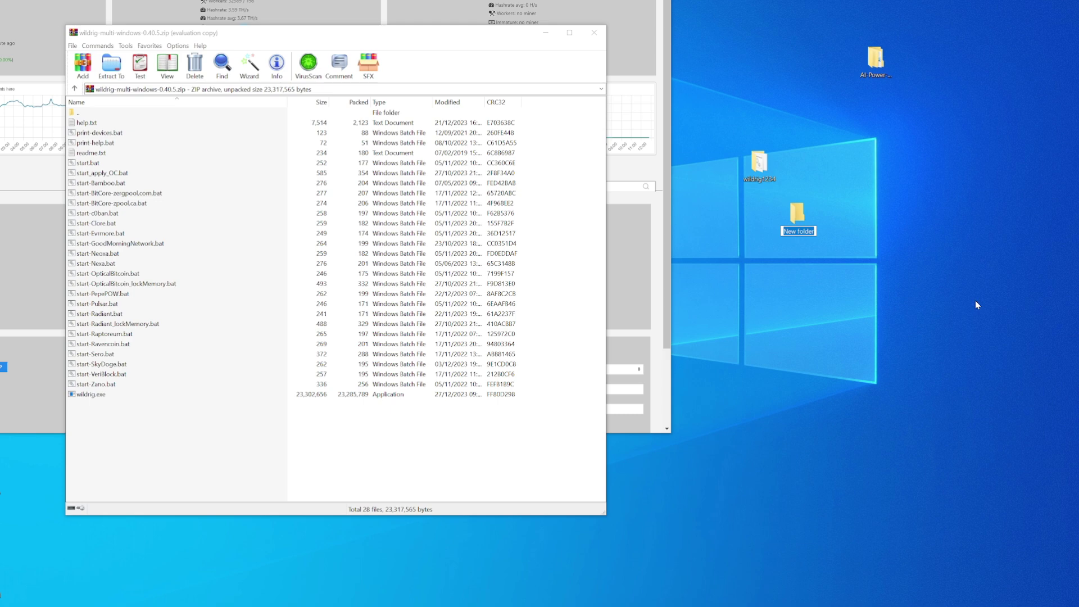
{"action": "type", "text": "WILDRIG123"}
{"action": "left_click", "coordinate": [920, 337]}
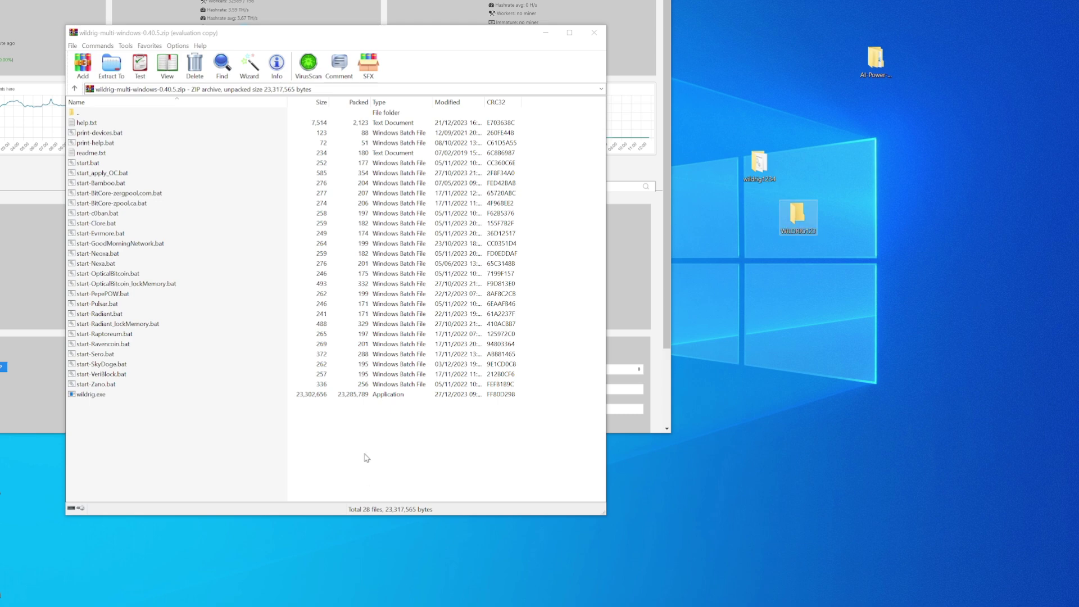
{"action": "left_click_drag", "start_coordinate": [364, 450], "coordinate": [802, 231]}
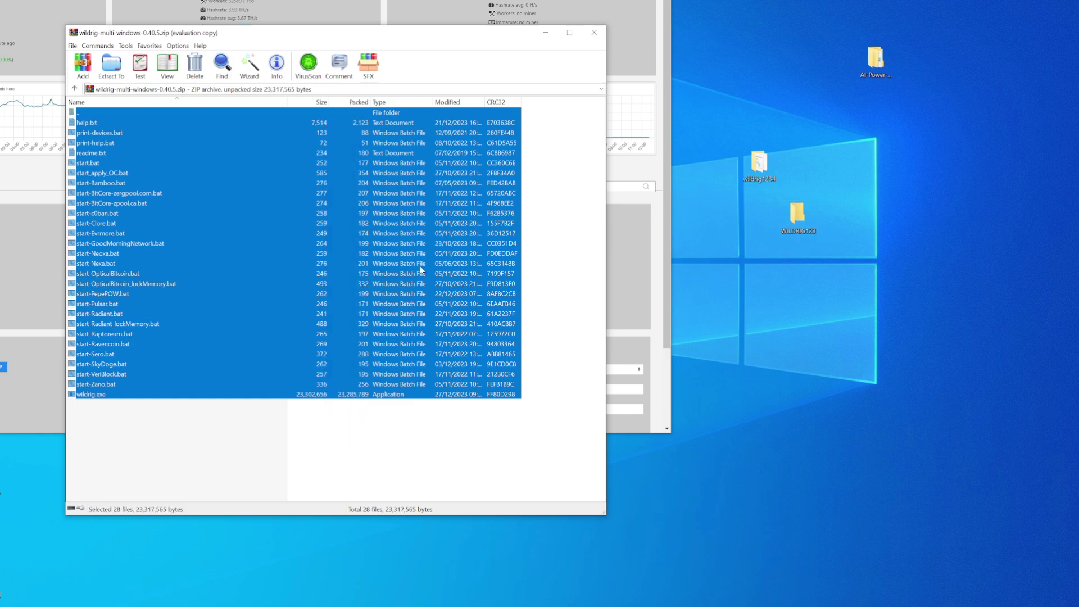
Step: Add a new text document named AIPG inside the wildrig1234 folder
{"action": "double_click", "coordinate": [760, 164]}
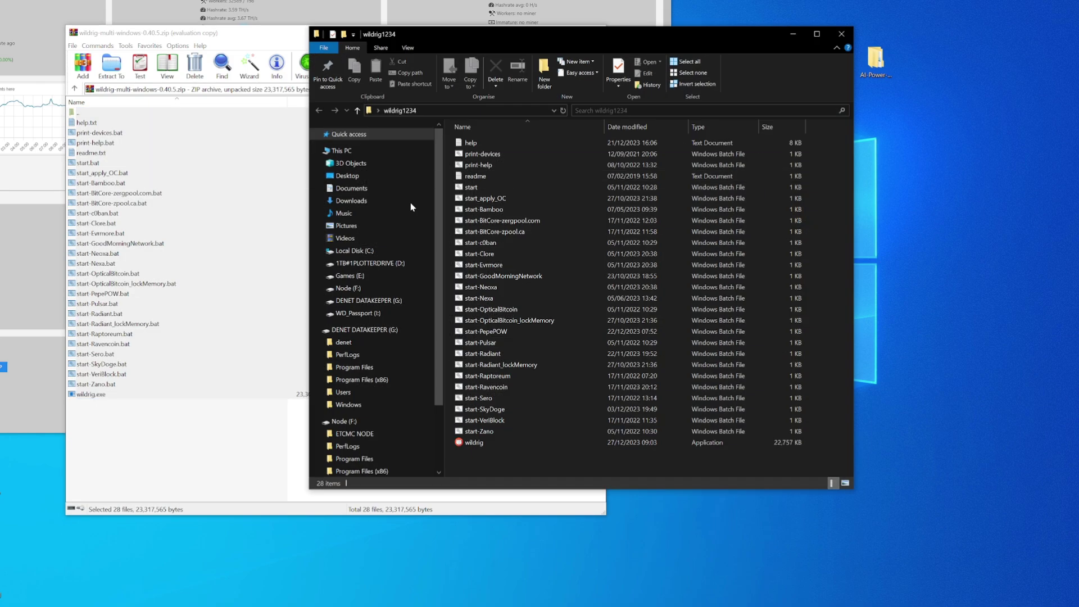
{"action": "right_click", "coordinate": [511, 458]}
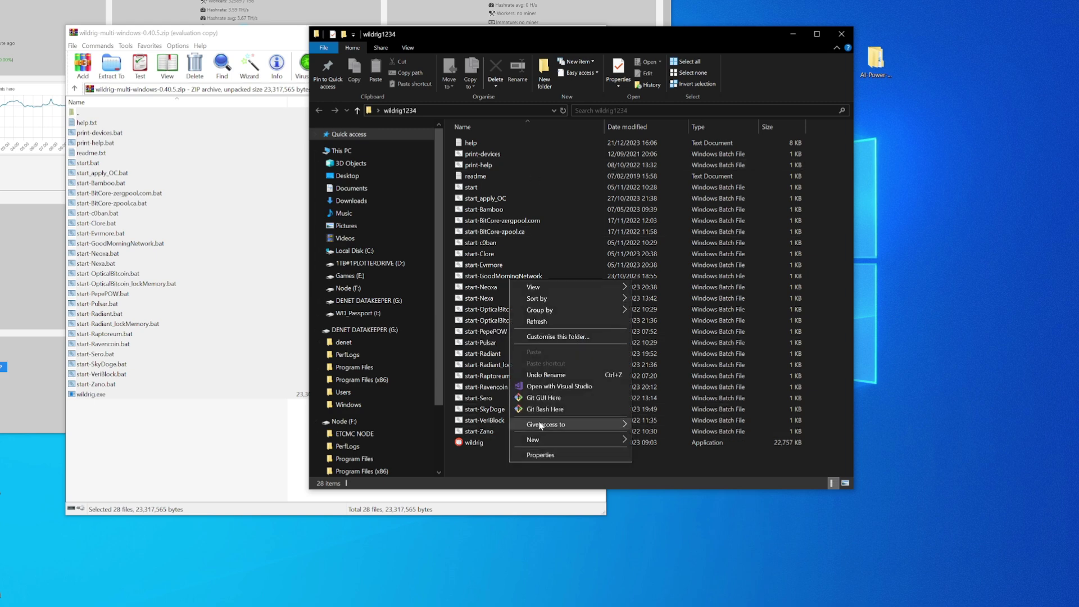
{"action": "mouse_move", "coordinate": [578, 440]}
{"action": "left_click", "coordinate": [665, 500]}
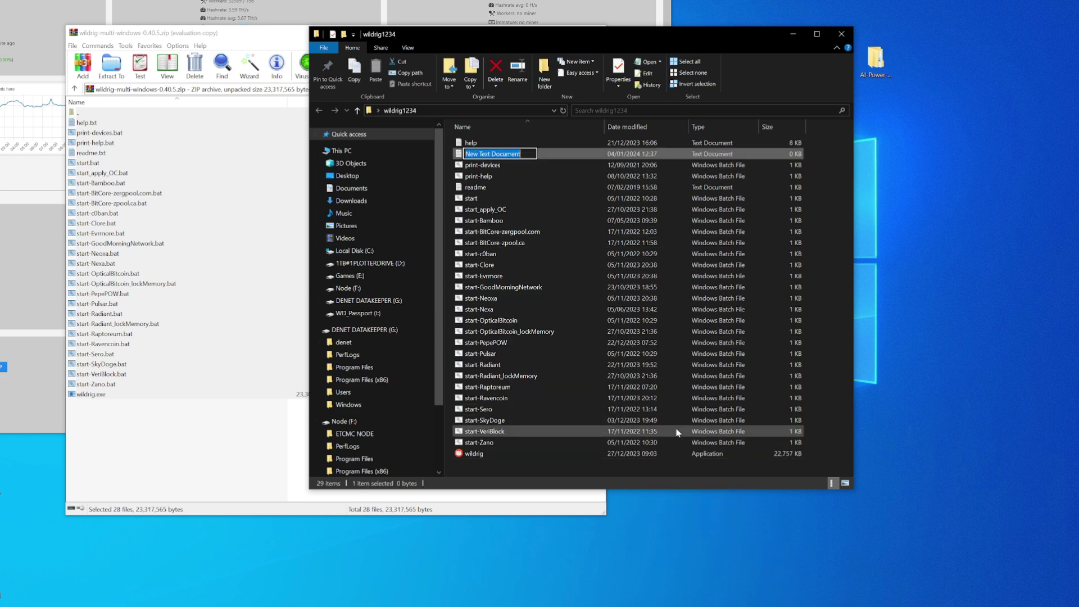
{"action": "type", "text": "AIPG"}
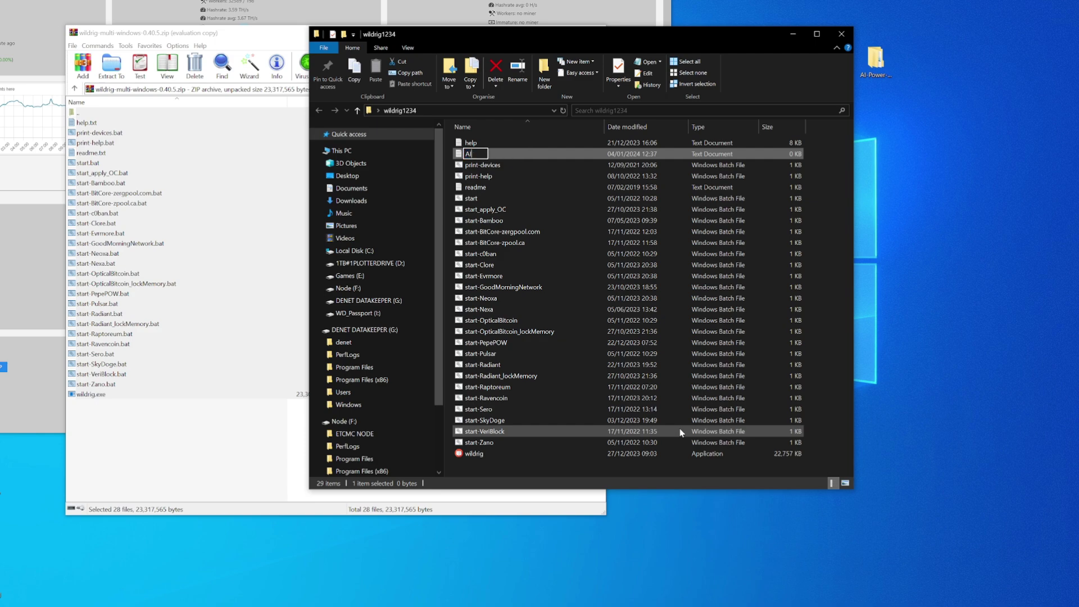
Step: Copy the pool's three-line miner script and paste it into the AIPG text file
{"action": "double_click", "coordinate": [583, 155]}
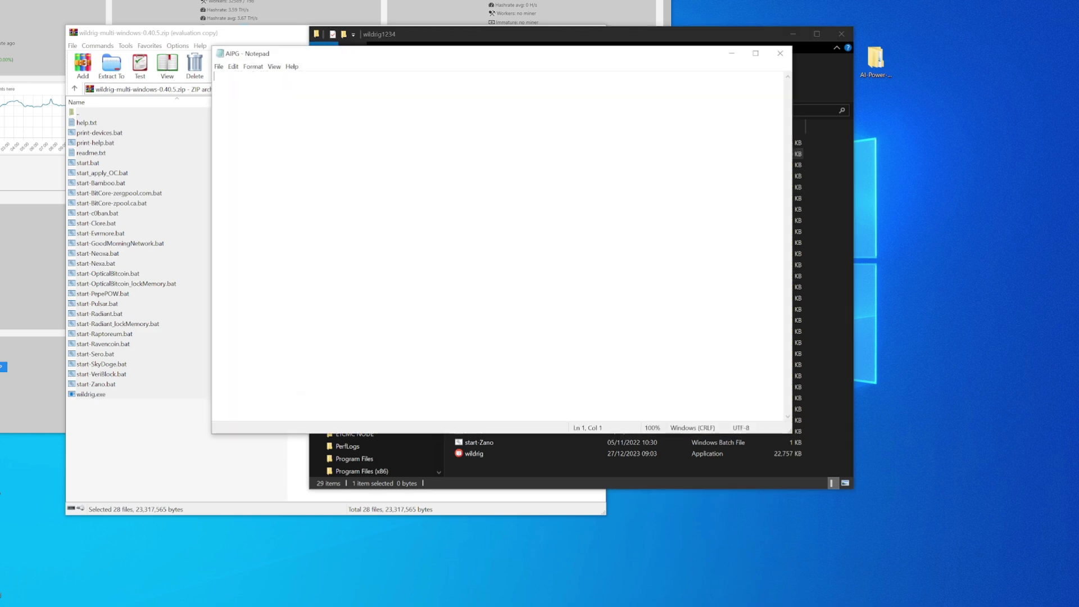
{"action": "key", "text": "alt+Tab"}
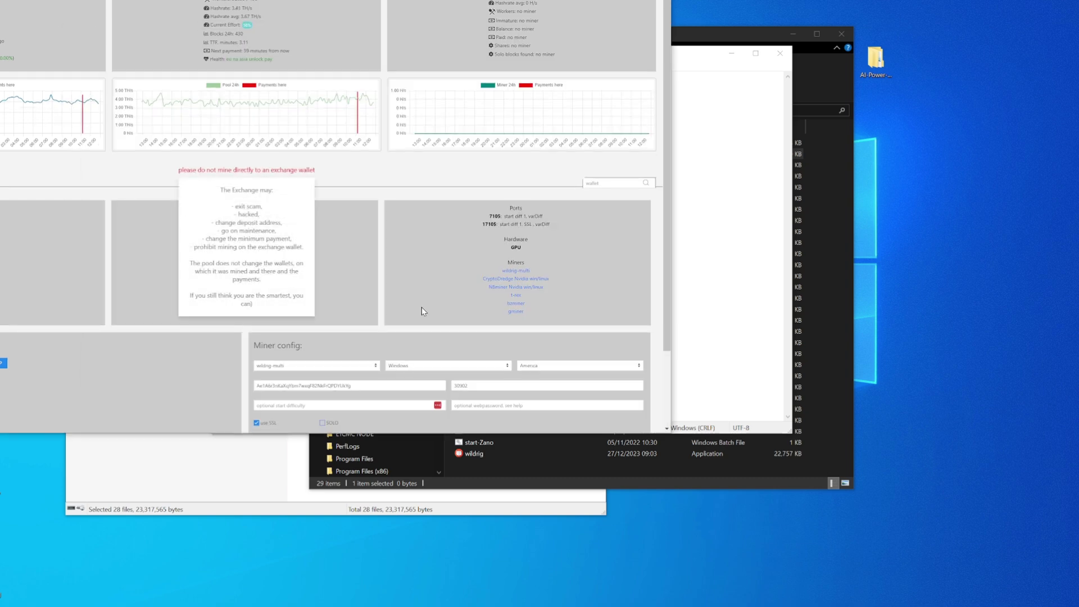
{"action": "scroll", "coordinate": [415, 275], "scroll_direction": "down", "scroll_amount": 2}
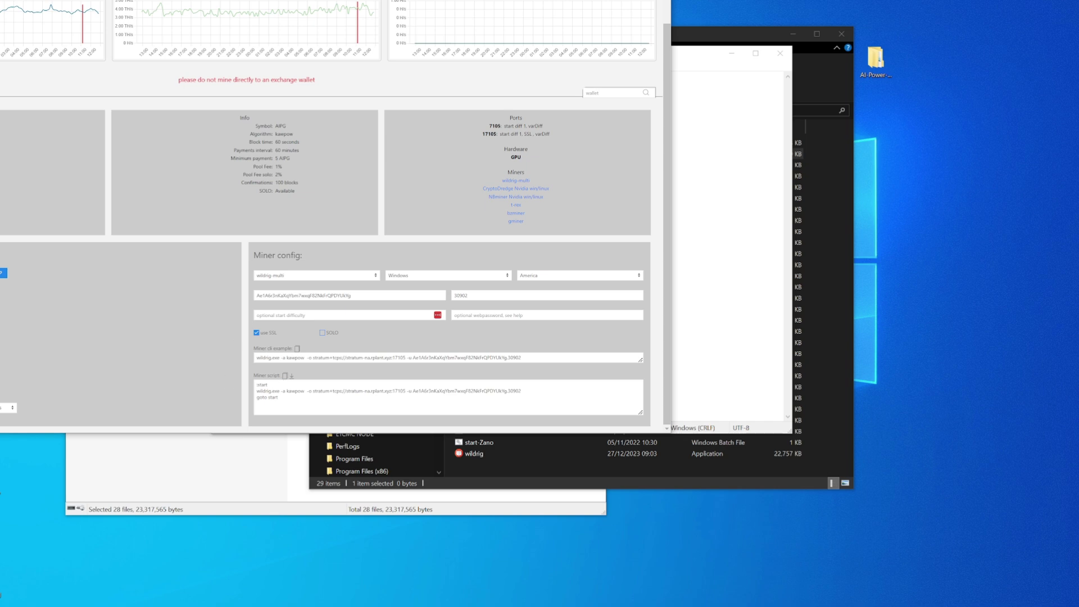
{"action": "left_click_drag", "start_coordinate": [279, 397], "coordinate": [253, 386]}
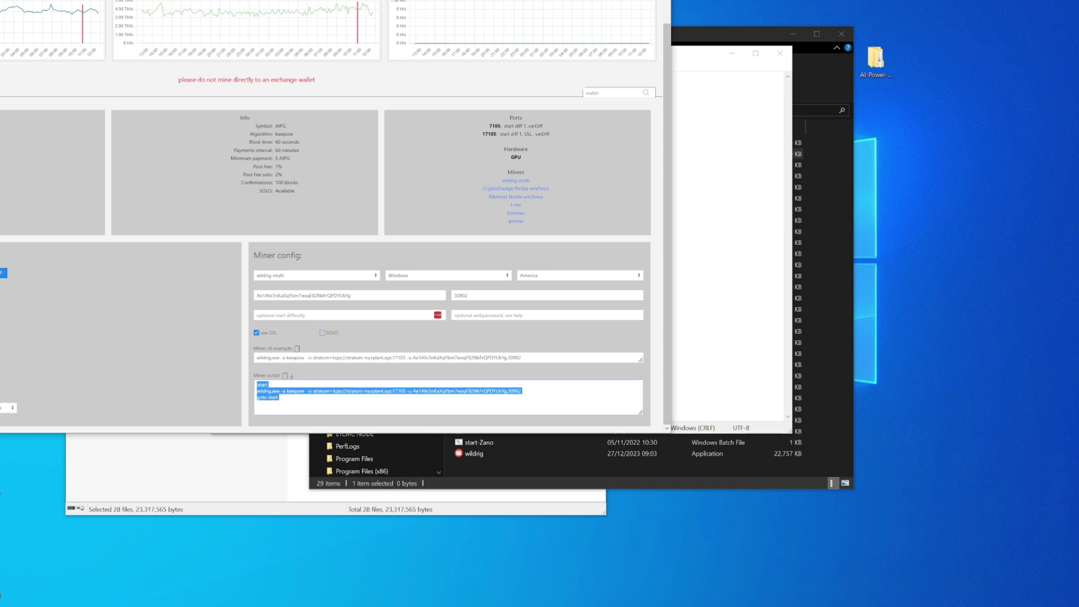
{"action": "right_click", "coordinate": [278, 393]}
{"action": "left_click", "coordinate": [291, 396]}
{"action": "key", "text": "alt+Tab"}
{"action": "key", "text": "ctrl+v"}
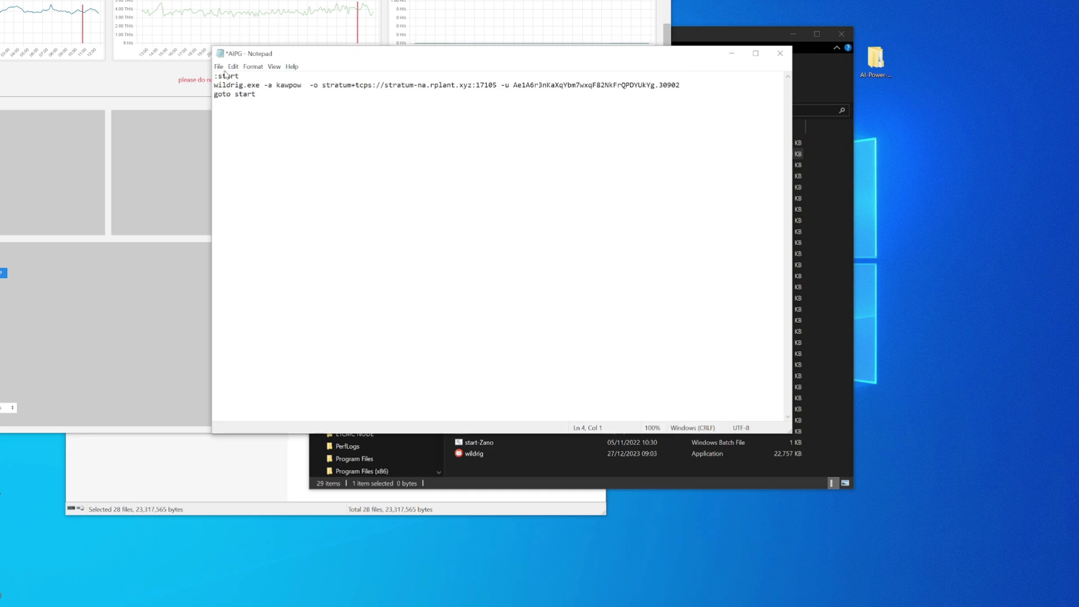
Step: Save the script as AIPG.bat in the wildrig1234 folder
{"action": "left_click", "coordinate": [218, 67]}
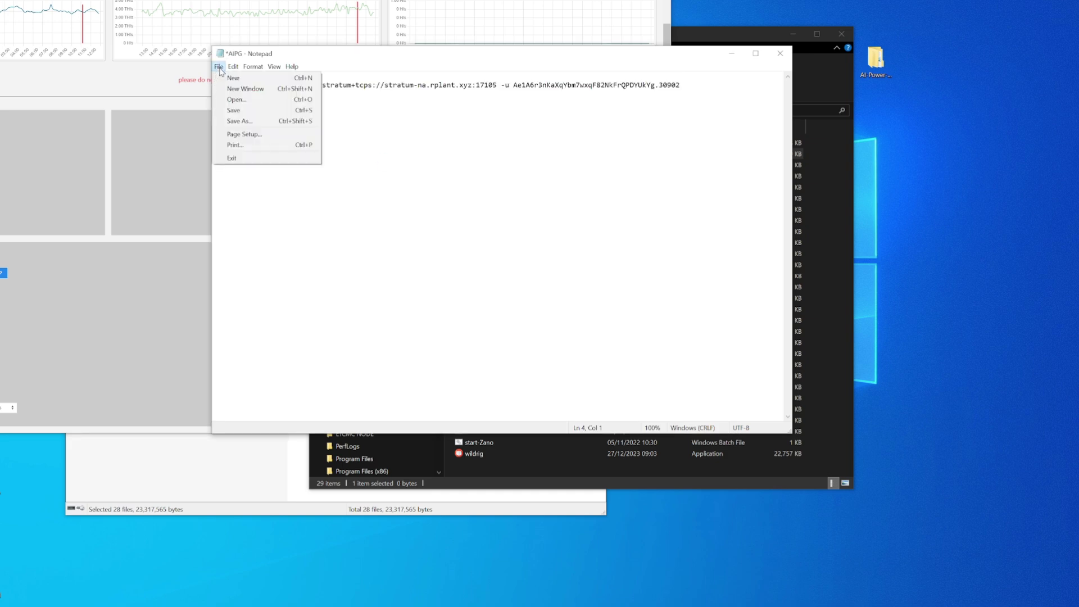
{"action": "left_click", "coordinate": [242, 121]}
{"action": "left_click", "coordinate": [447, 326]}
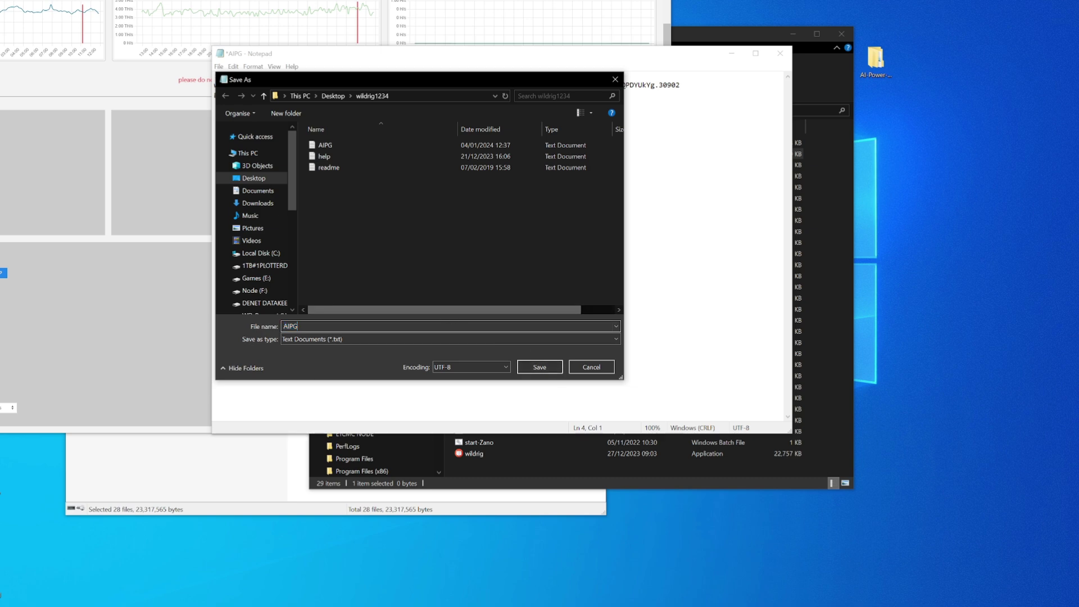
{"action": "type", "text": "."}
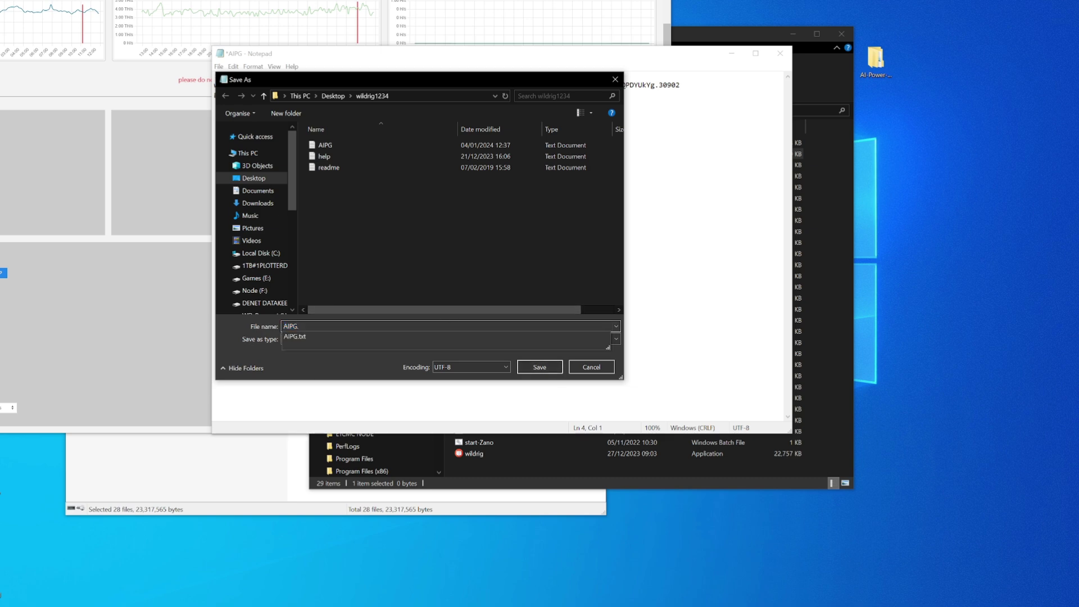
{"action": "type", "text": "bat"}
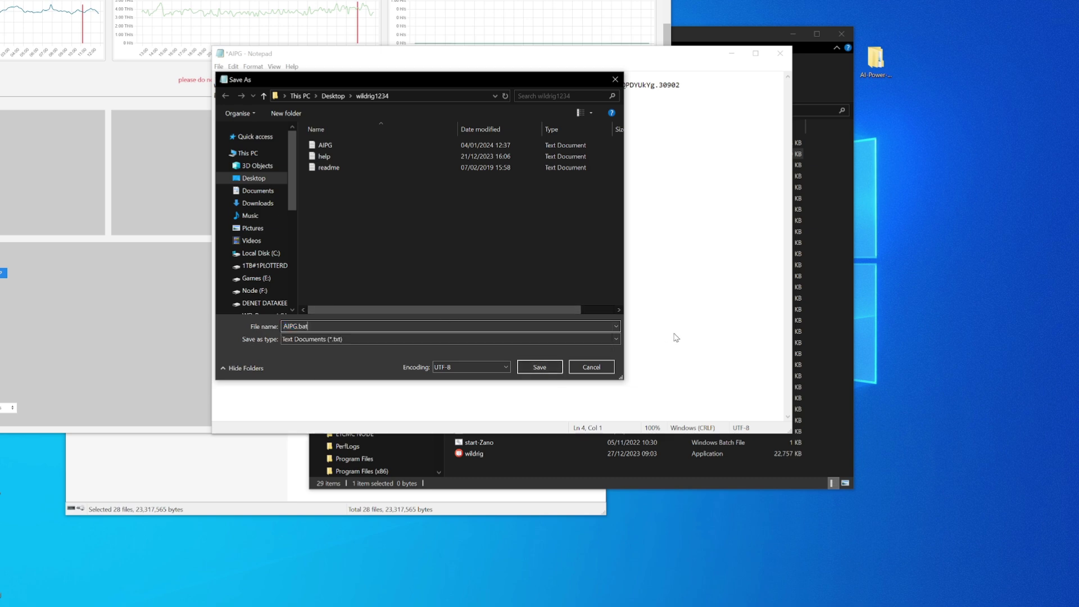
{"action": "left_click", "coordinate": [539, 367]}
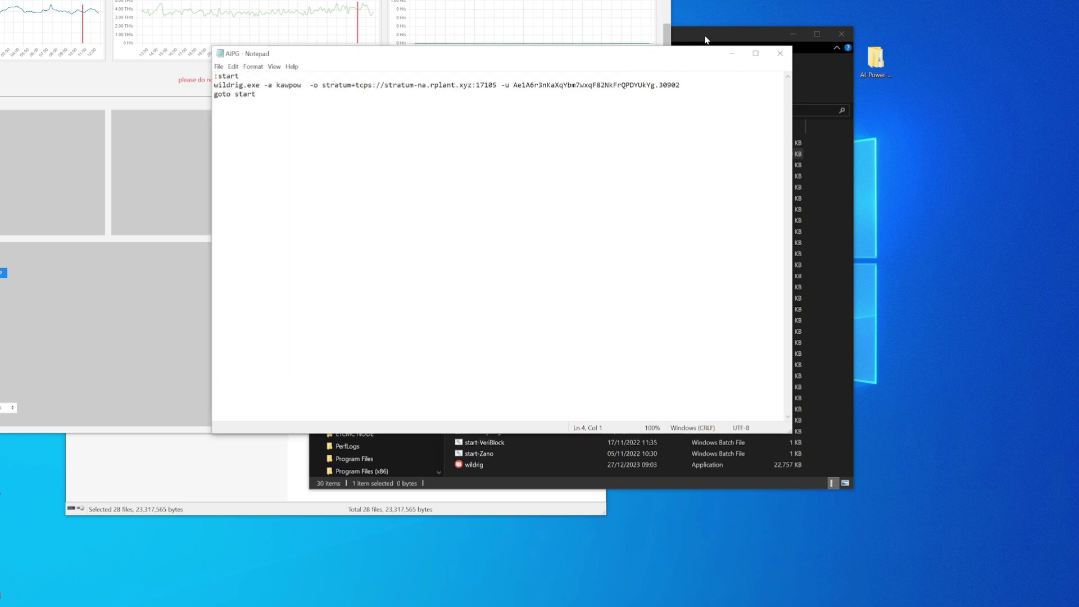
{"action": "key", "text": "alt+Tab"}
Step: Run AIPG.bat to start WildRig mining AIPG on the RTX 3090 via rplant, centring its console
{"action": "double_click", "coordinate": [484, 141]}
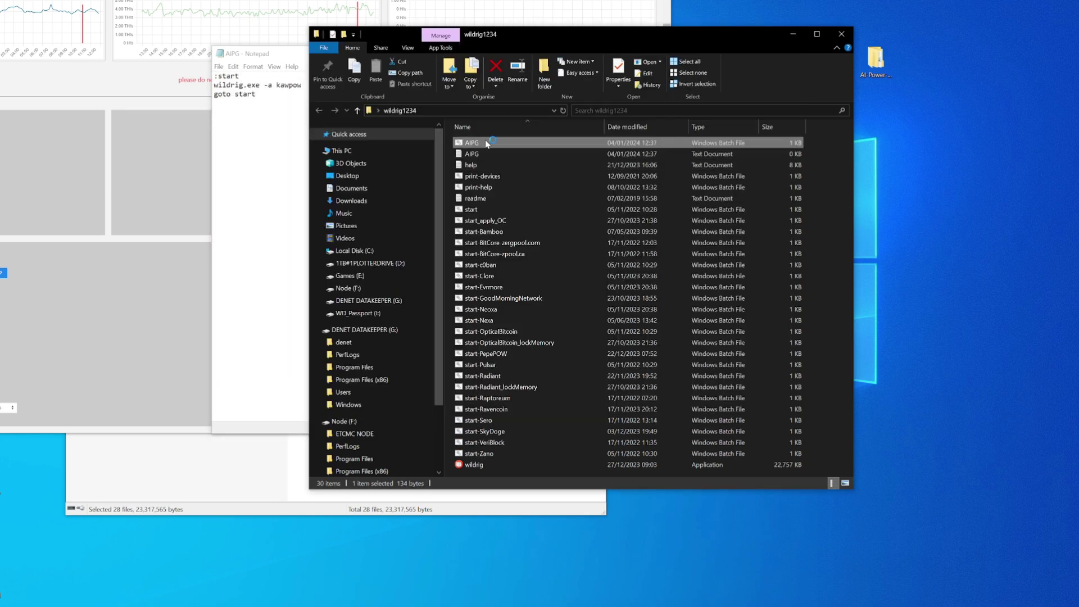
{"action": "left_click_drag", "start_coordinate": [264, 21], "coordinate": [571, 94]}
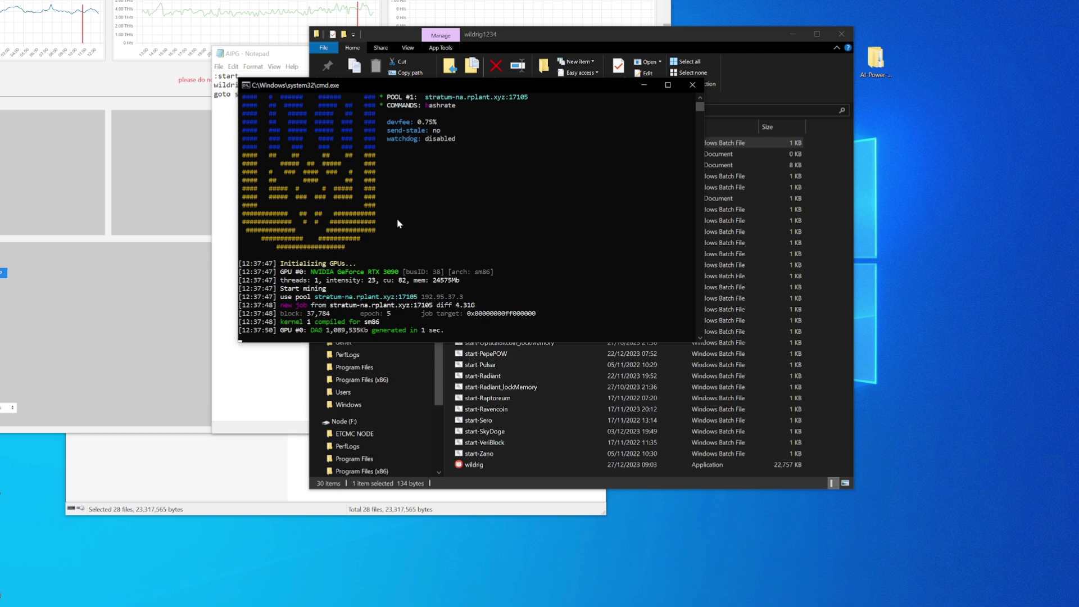
{"action": "key", "text": "alt+Tab"}
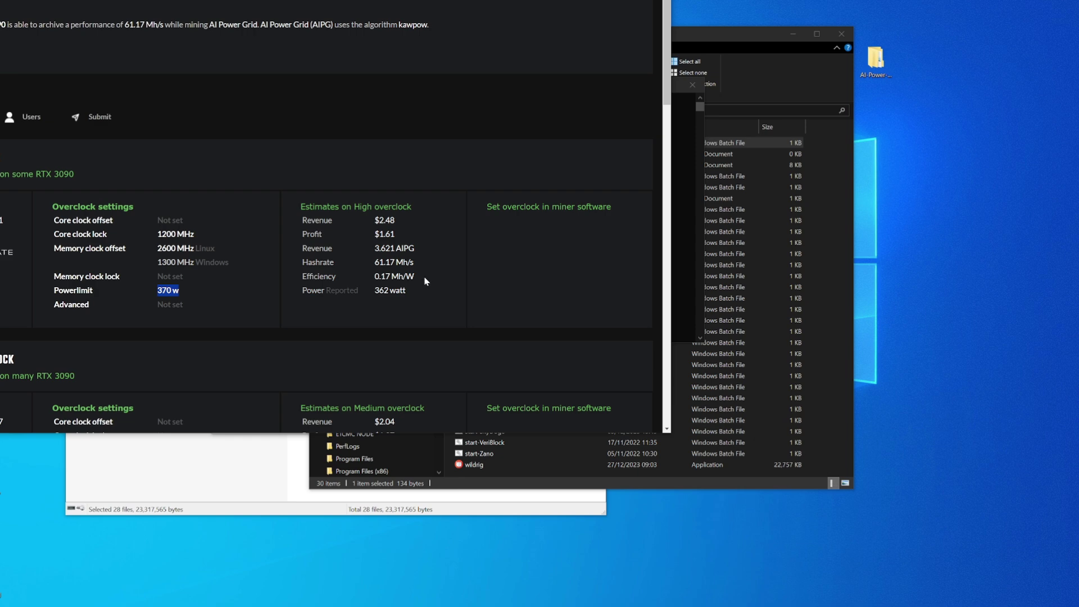
Step: Review the RTX 3090 AIPG overclock examples, then browse the hashrate.no GPU profitability list
{"action": "scroll", "coordinate": [428, 281], "scroll_direction": "down", "scroll_amount": 3}
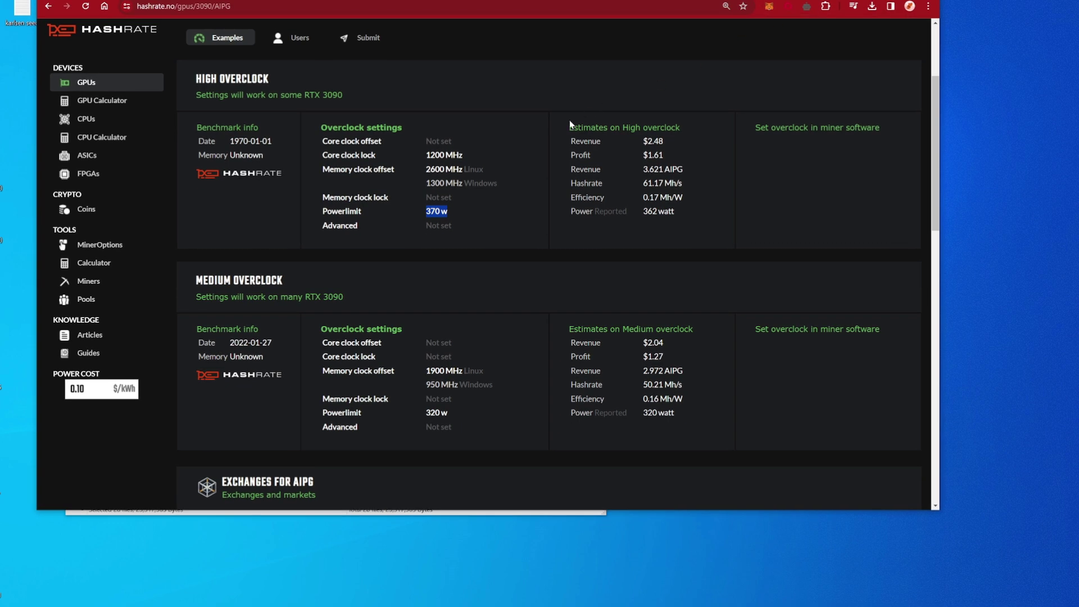
{"action": "left_click", "coordinate": [123, 87]}
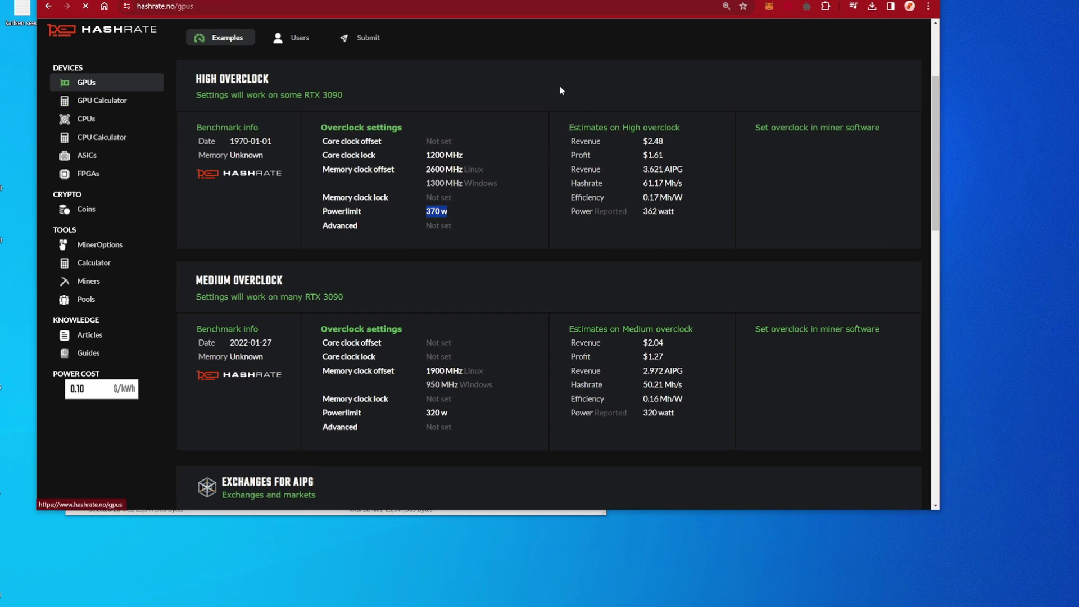
{"action": "scroll", "coordinate": [447, 208], "scroll_direction": "down", "scroll_amount": 3}
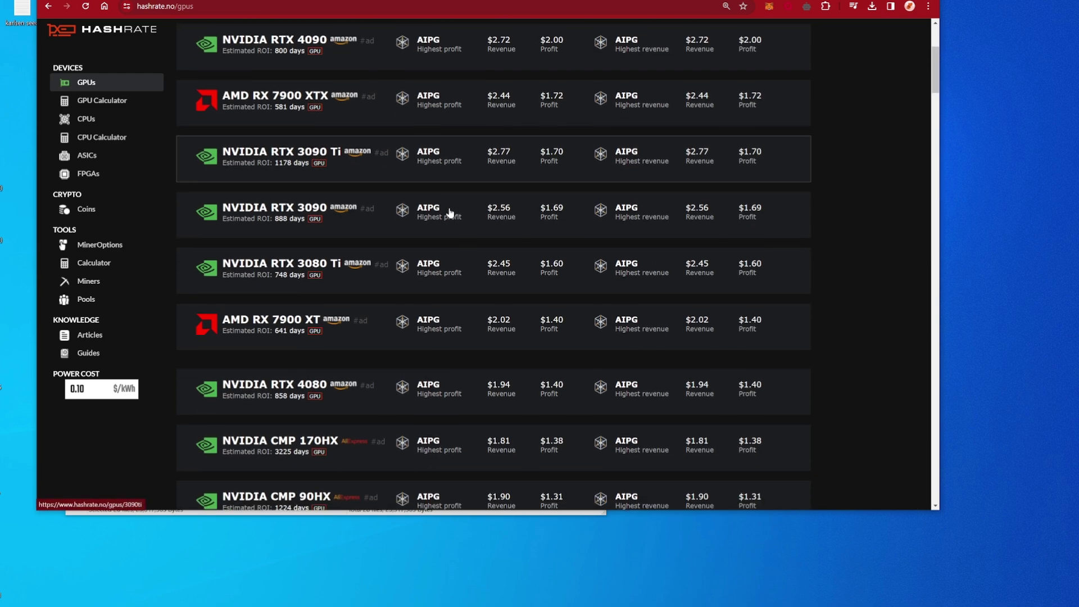
{"action": "scroll", "coordinate": [423, 338], "scroll_direction": "up", "scroll_amount": 3}
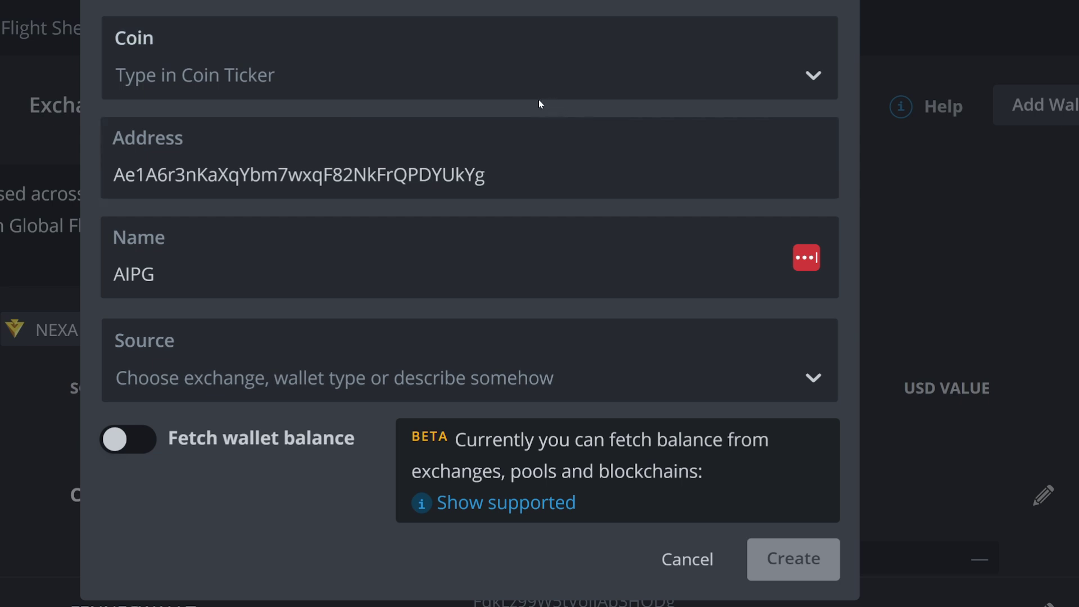
Step: Choose AIPG as the coin, set the source to phemex, and create the wallet
{"action": "left_click", "coordinate": [419, 74]}
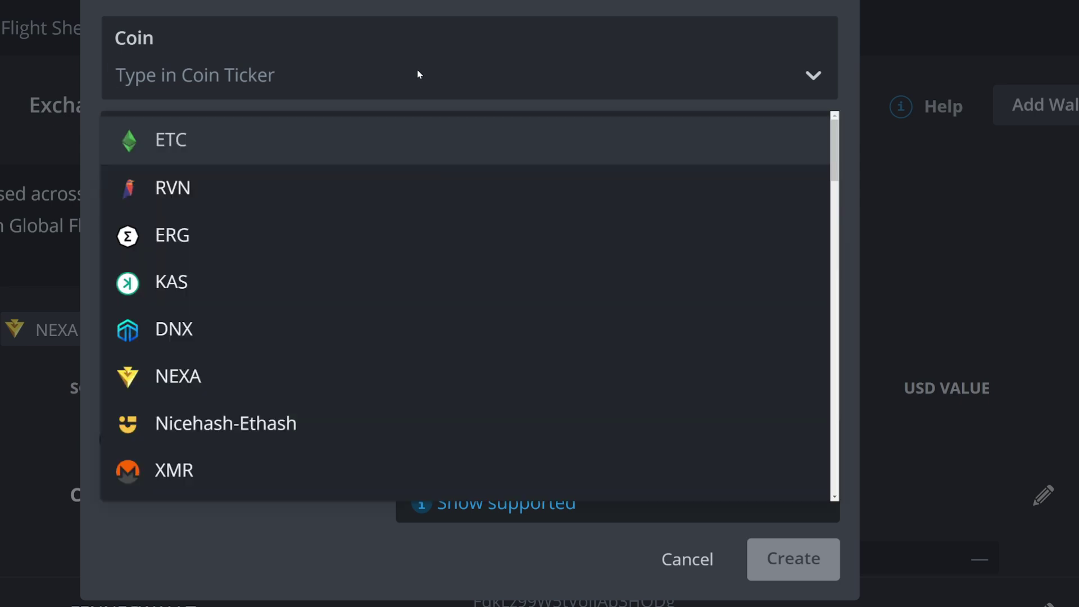
{"action": "type", "text": "AIP"}
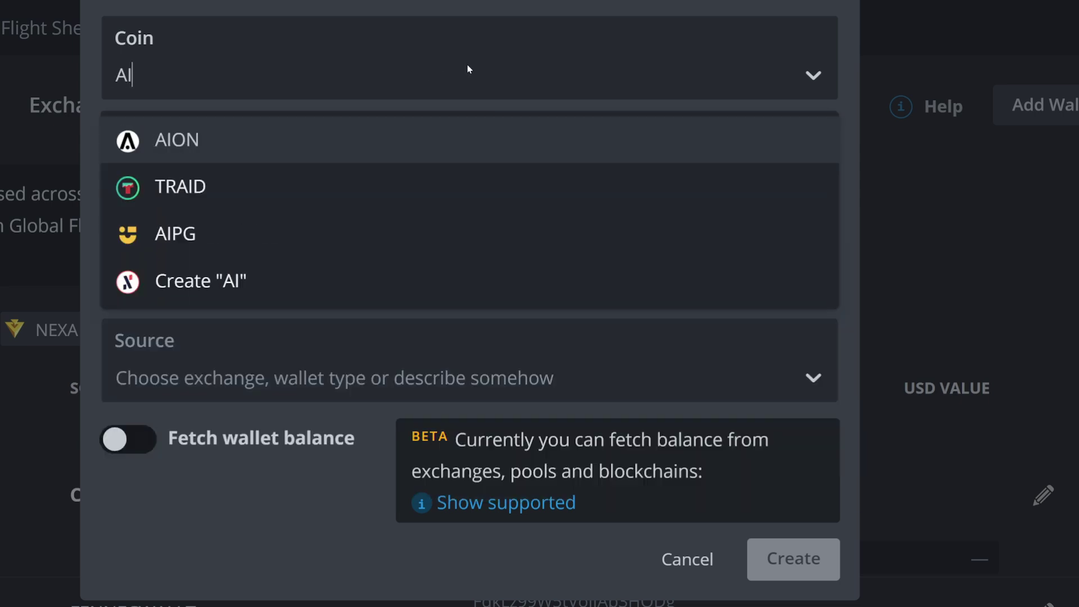
{"action": "left_click", "coordinate": [184, 140]}
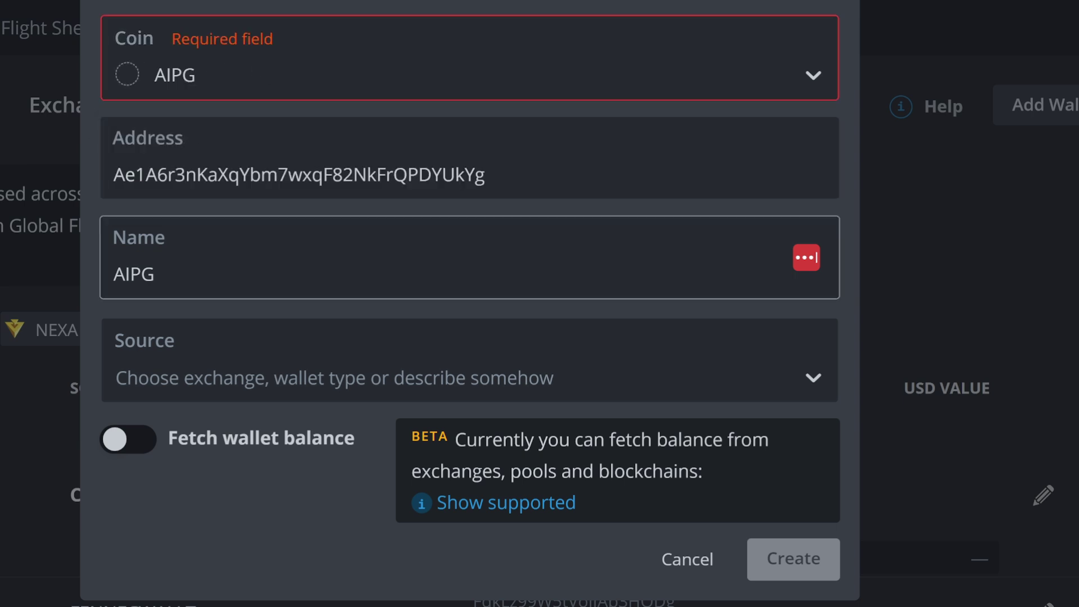
{"action": "left_click", "coordinate": [816, 380]}
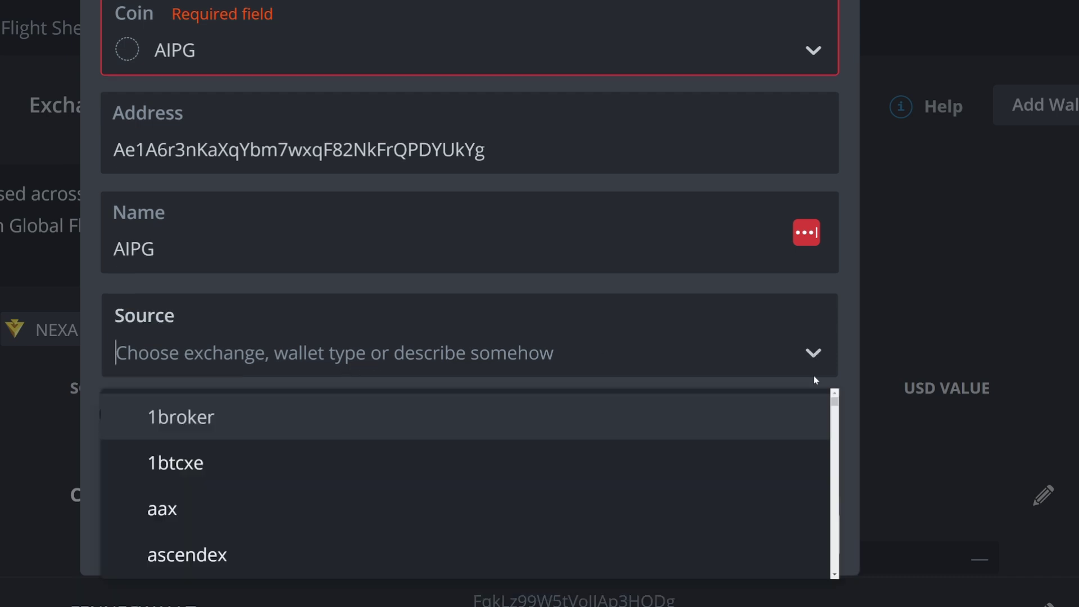
{"action": "scroll", "coordinate": [269, 433], "scroll_direction": "down", "scroll_amount": 10}
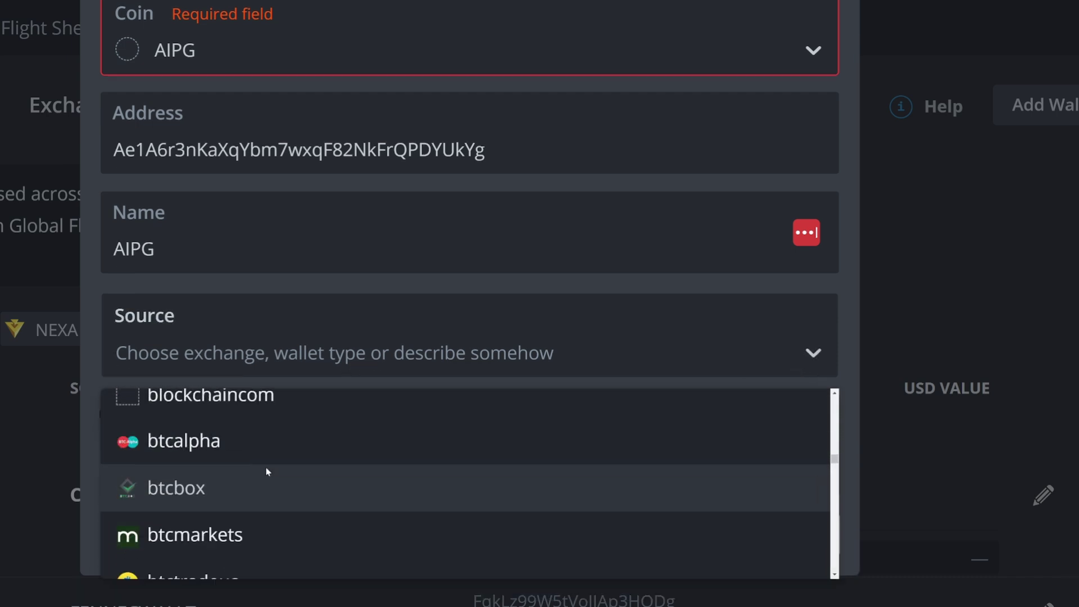
{"action": "scroll", "coordinate": [268, 471], "scroll_direction": "down", "scroll_amount": 15}
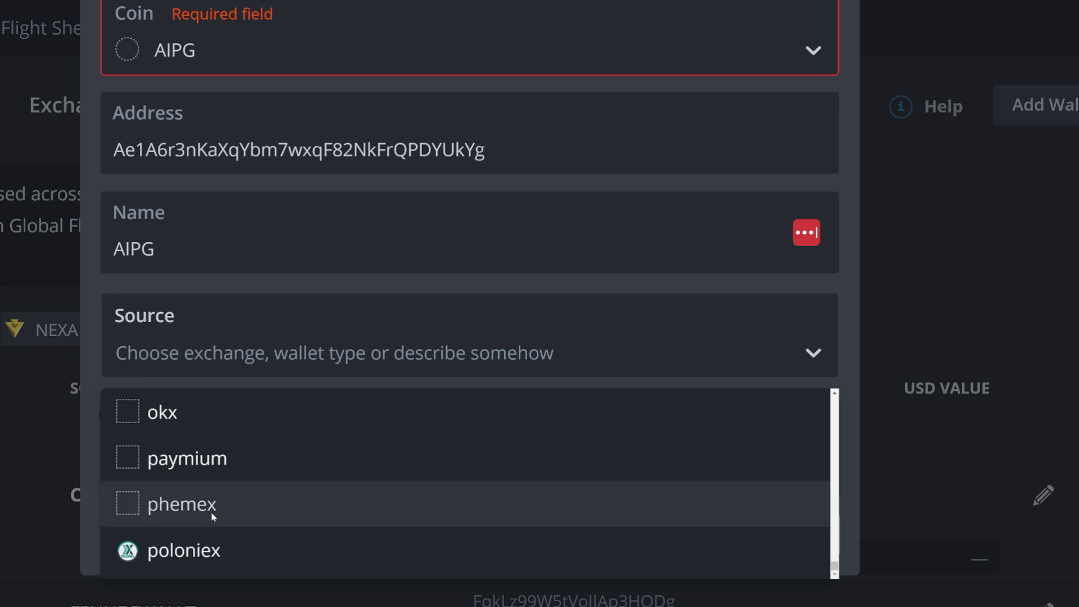
{"action": "left_click", "coordinate": [213, 515]}
{"action": "scroll", "coordinate": [696, 341], "scroll_direction": "down", "scroll_amount": 2}
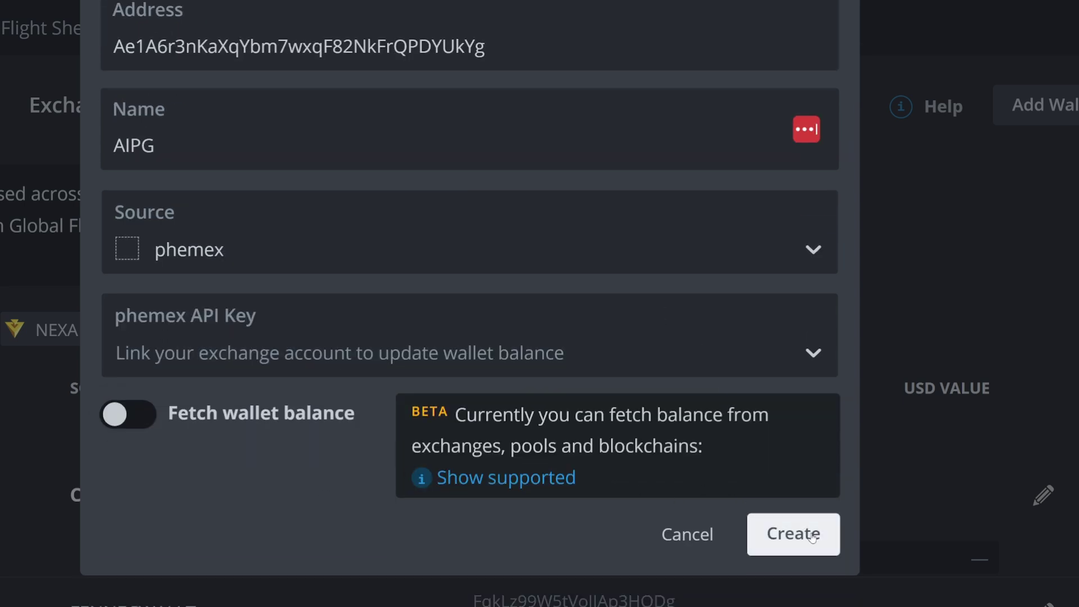
{"action": "left_click", "coordinate": [812, 537]}
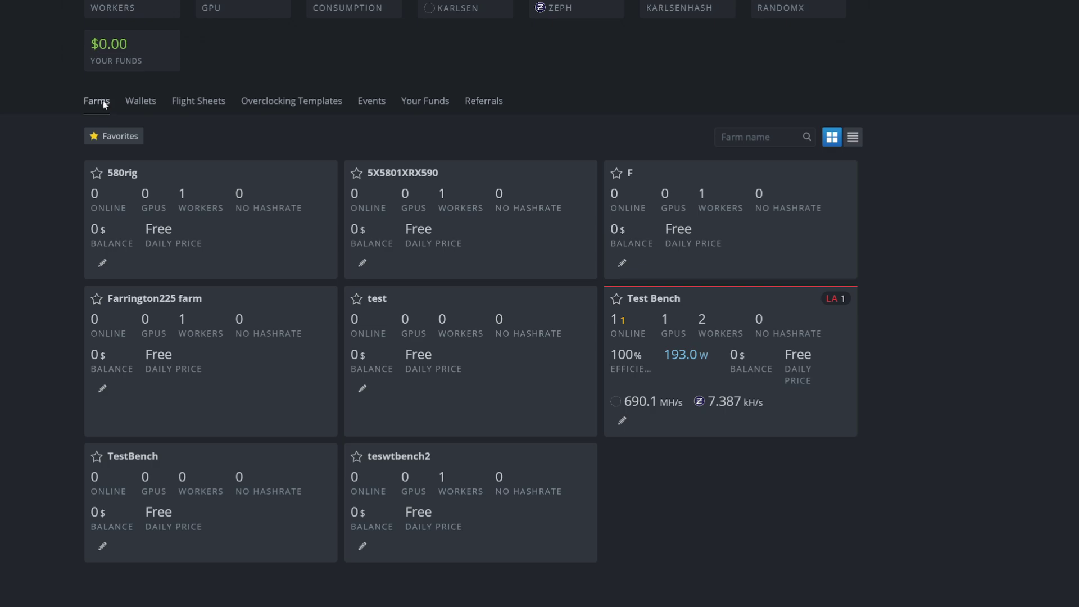
Step: Start a new flight sheet in the Test Bench farm with coin AIPG and the AIPG wallet
{"action": "left_click", "coordinate": [697, 336]}
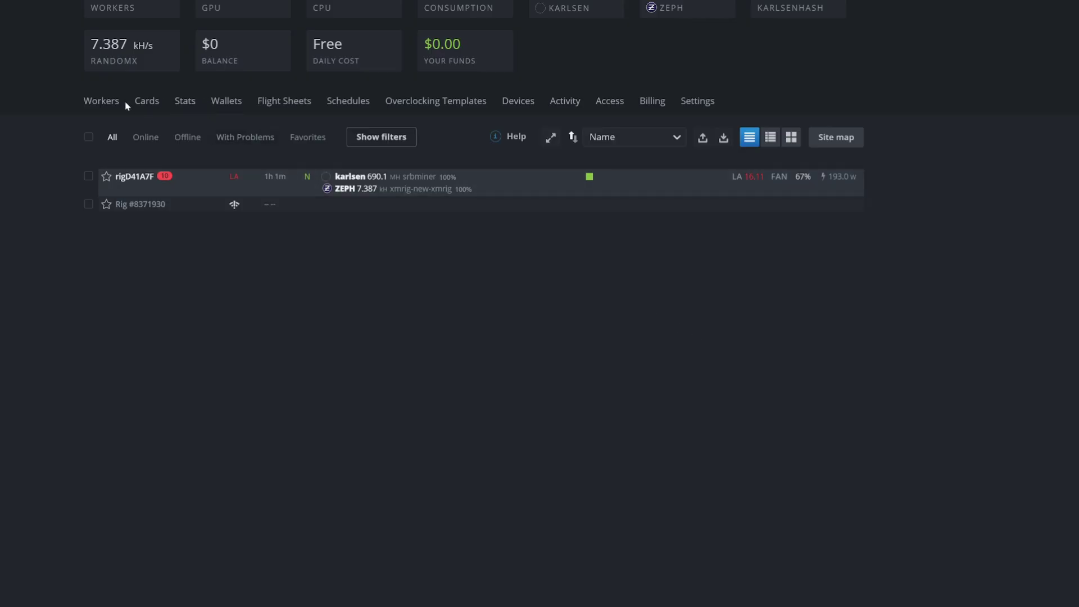
{"action": "left_click", "coordinate": [279, 104]}
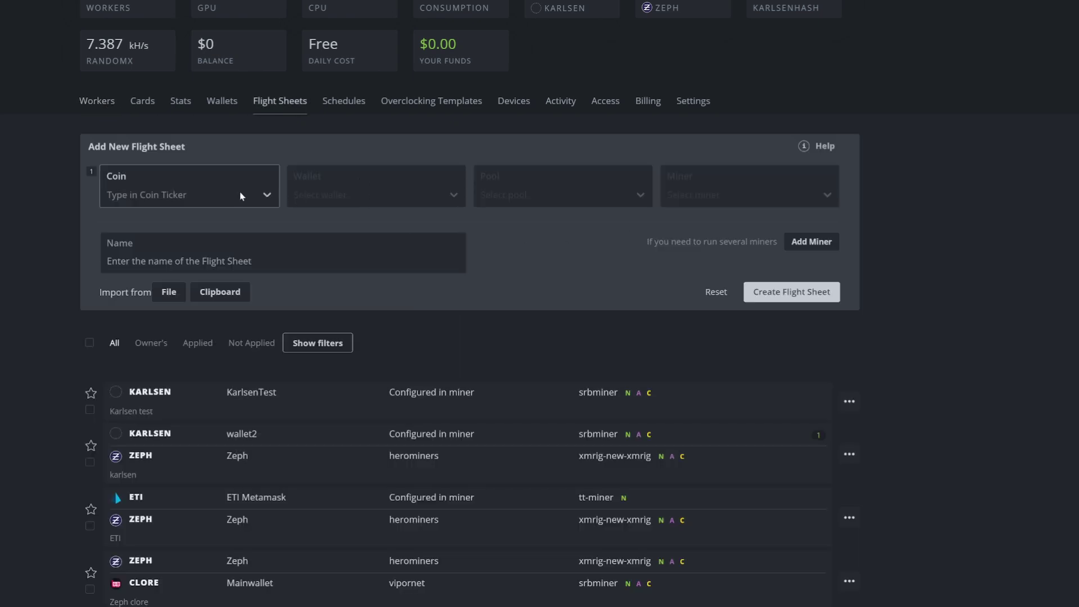
{"action": "left_click", "coordinate": [241, 196]}
{"action": "left_click", "coordinate": [148, 230]}
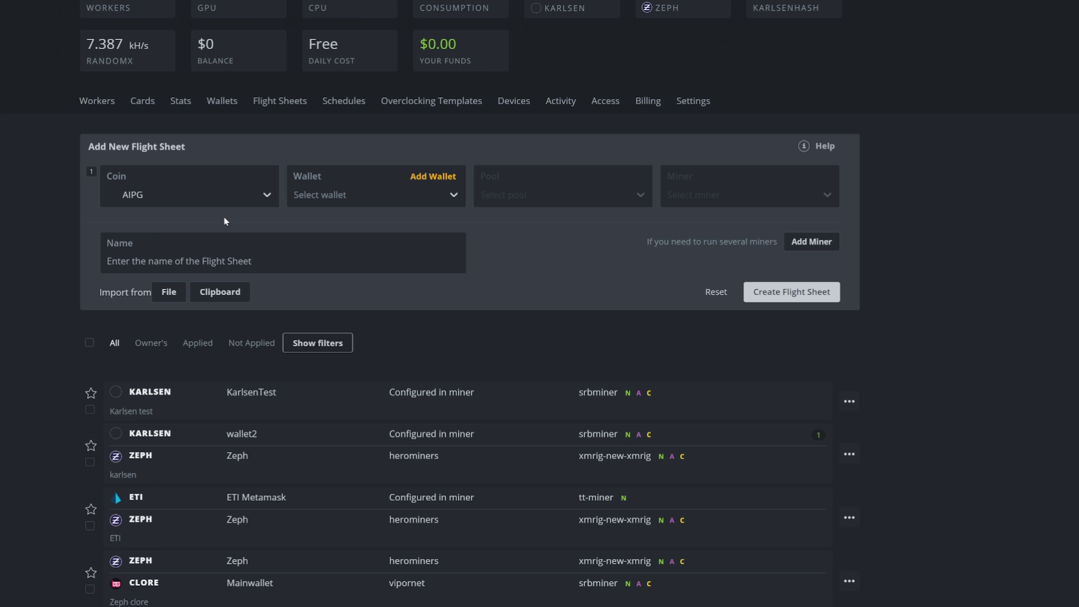
{"action": "left_click", "coordinate": [452, 198]}
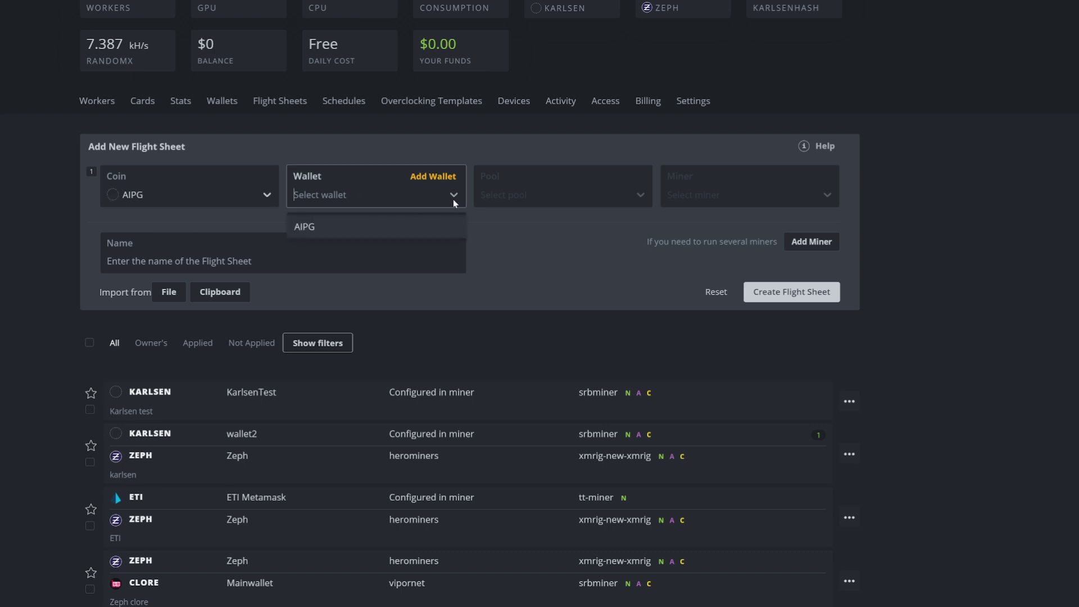
{"action": "left_click", "coordinate": [361, 228]}
Step: Set the pool to 'Configure in miner' and the miner to WildRig Multi, then open its setup
{"action": "left_click", "coordinate": [531, 197]}
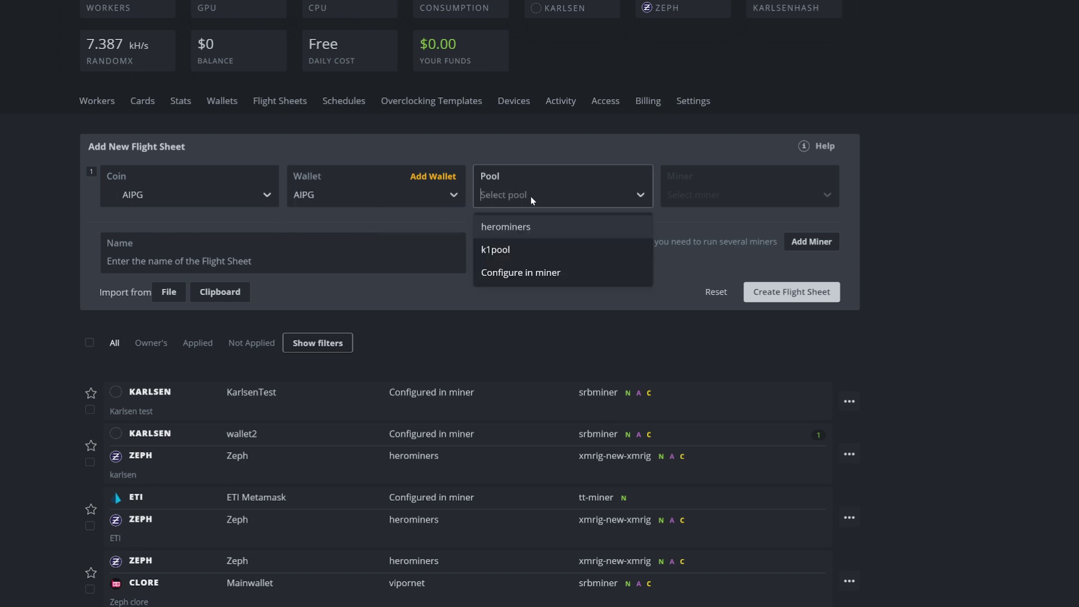
{"action": "left_click", "coordinate": [537, 272]}
{"action": "left_click", "coordinate": [736, 200]}
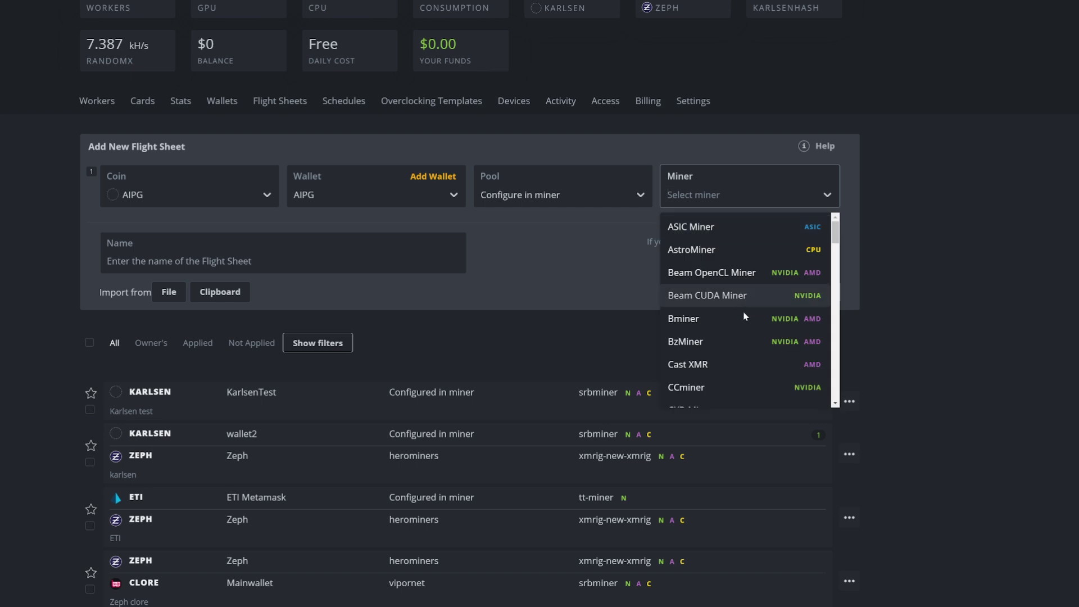
{"action": "scroll", "coordinate": [744, 312], "scroll_direction": "down", "scroll_amount": 2}
{"action": "type", "text": "W"}
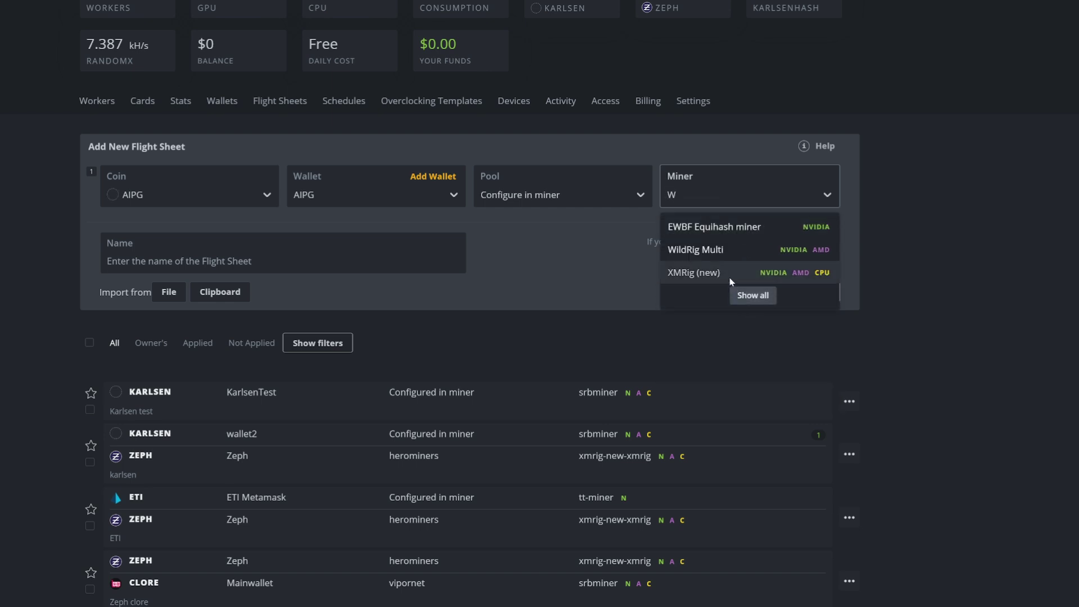
{"action": "left_click", "coordinate": [715, 255]}
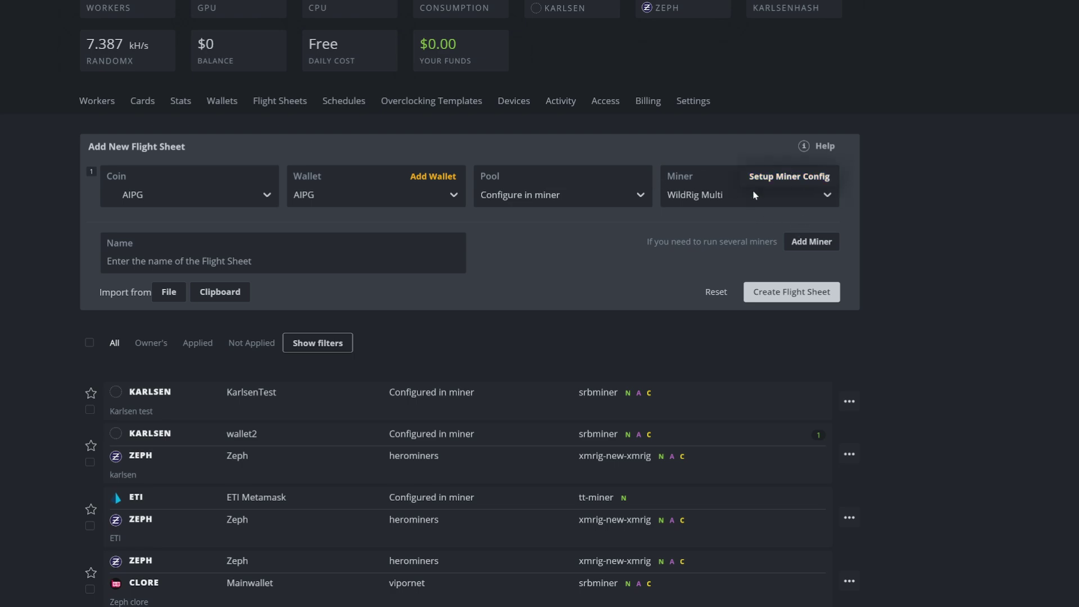
{"action": "left_click", "coordinate": [778, 175]}
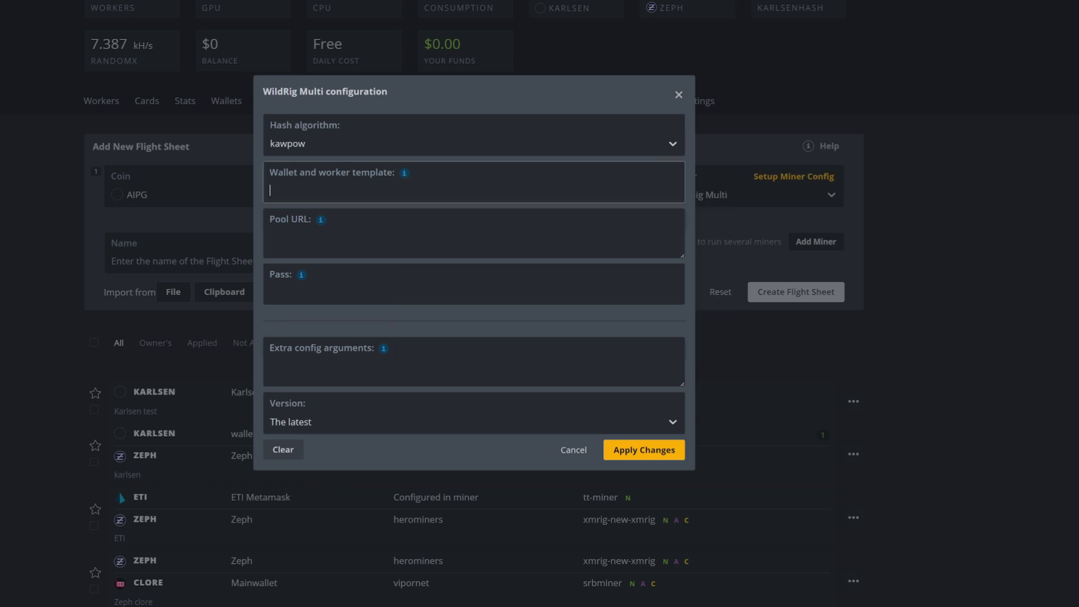
Step: Fill the wallet template with %WAL%.%WORKER_NAME% and copy the pool address from the rplant miner script
{"action": "mouse_move", "coordinate": [404, 179]}
{"action": "left_click", "coordinate": [450, 223]}
{"action": "mouse_move", "coordinate": [322, 223]}
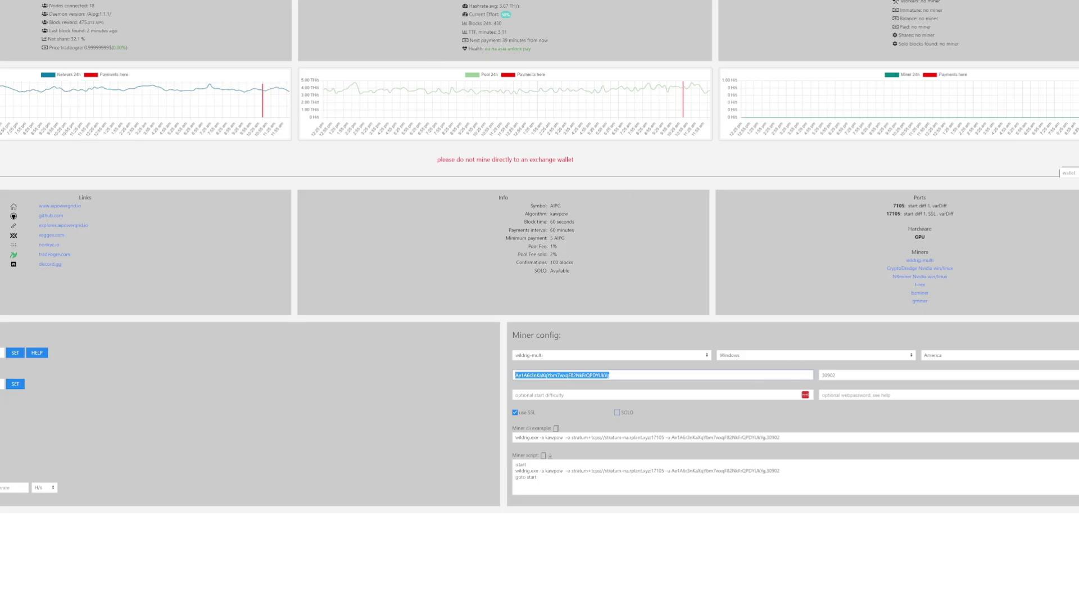
{"action": "mouse_move", "coordinate": [664, 470]}
{"action": "left_mouse_down"}
{"action": "mouse_move", "coordinate": [570, 470]}
{"action": "mouse_move", "coordinate": [664, 470]}
{"action": "left_mouse_up"}
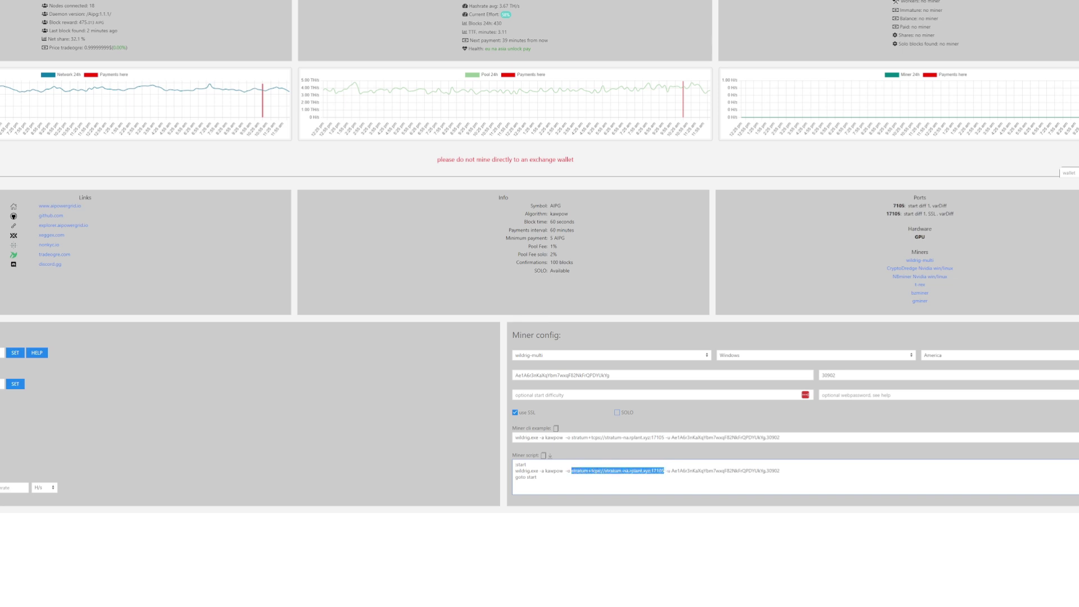
{"action": "right_click", "coordinate": [641, 475]}
{"action": "left_click", "coordinate": [683, 340]}
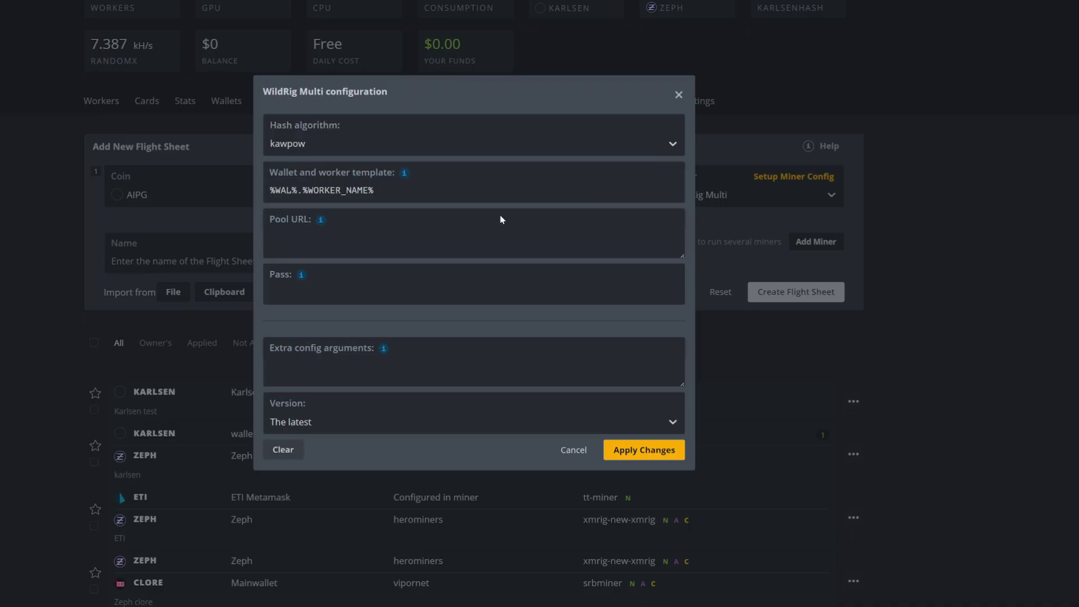
Step: Paste stratum+tcps://stratum-na.rplant.xyz:17105 into Pool URL and apply the WildRig Multi settings
{"action": "left_click", "coordinate": [499, 221]}
{"action": "right_click", "coordinate": [286, 238]}
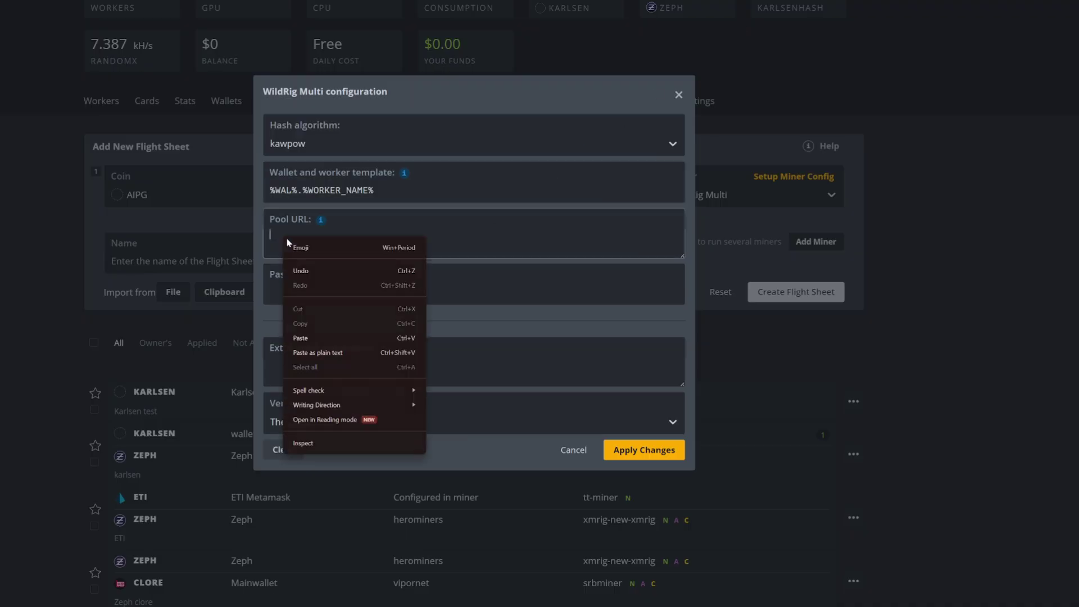
{"action": "left_click", "coordinate": [354, 338]}
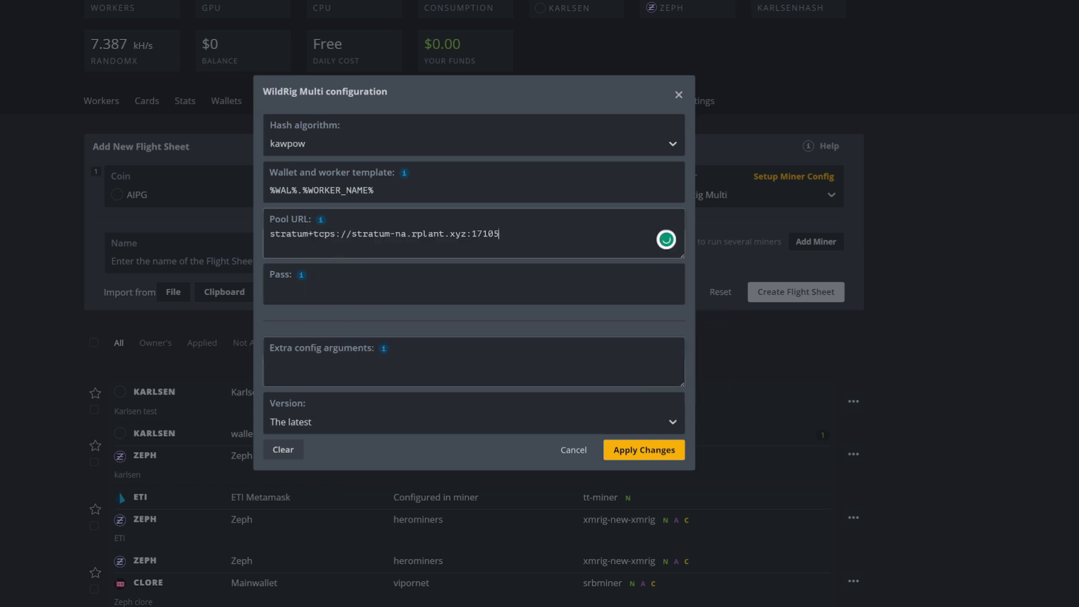
{"action": "mouse_move", "coordinate": [383, 350]}
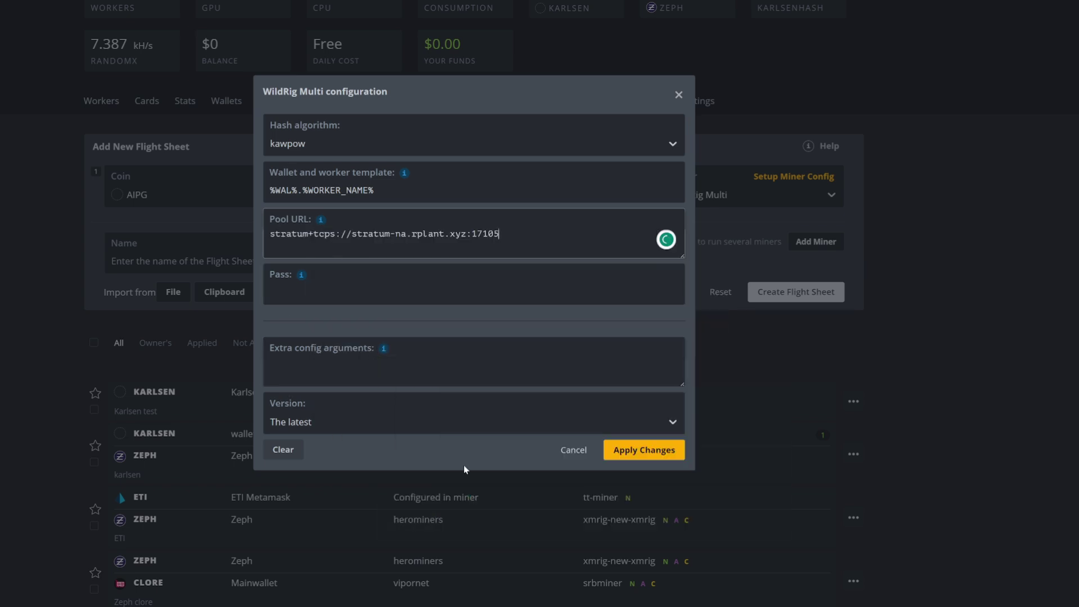
{"action": "left_click", "coordinate": [640, 449]}
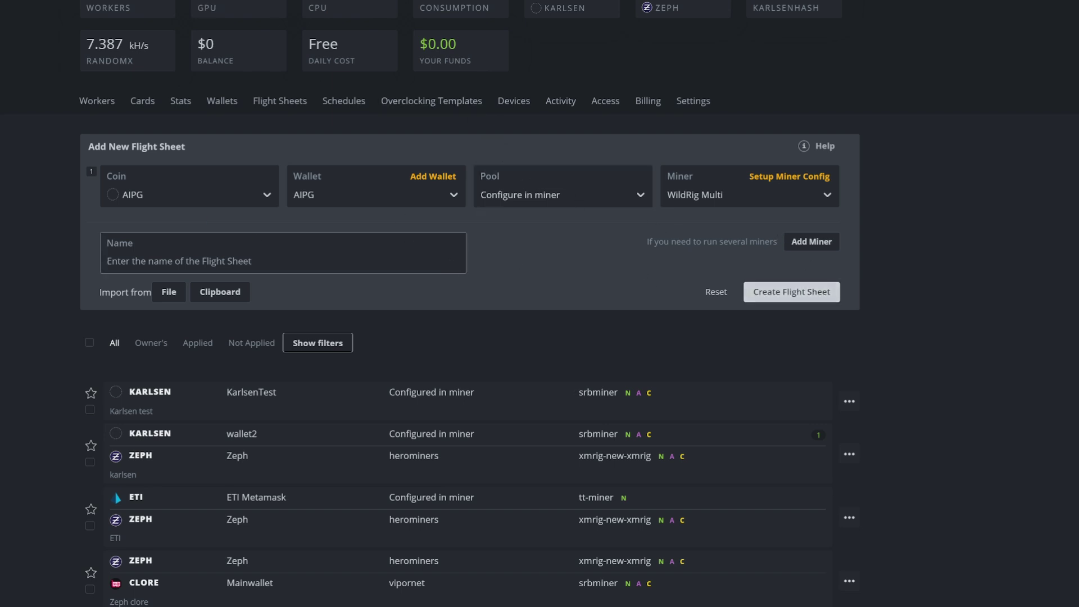
Step: Name the flight sheet 'AIPG' and create it
{"action": "type", "text": "AIPG"}
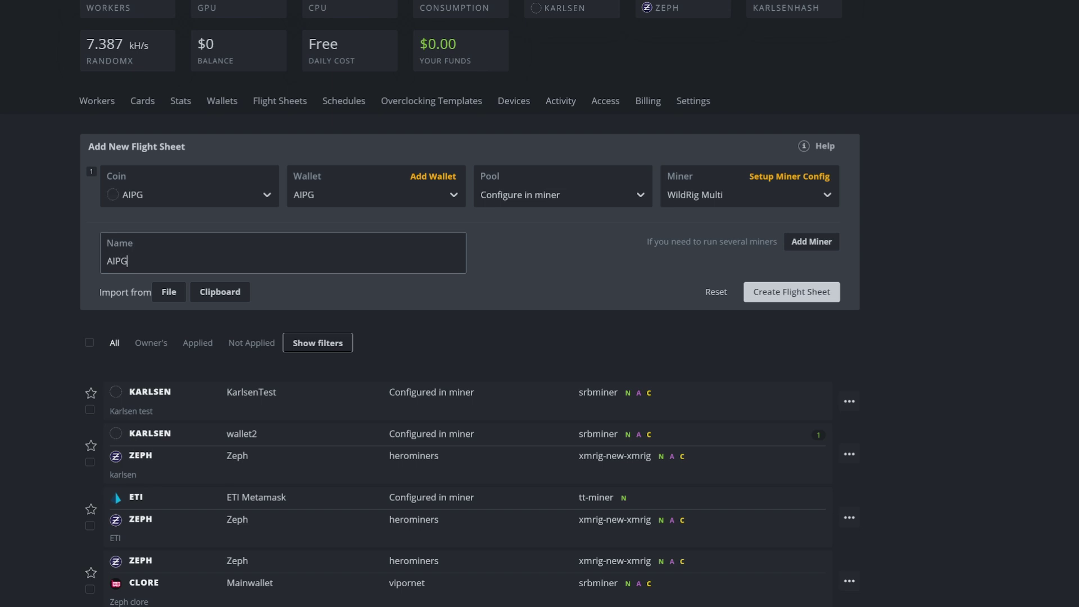
{"action": "left_click", "coordinate": [789, 291]}
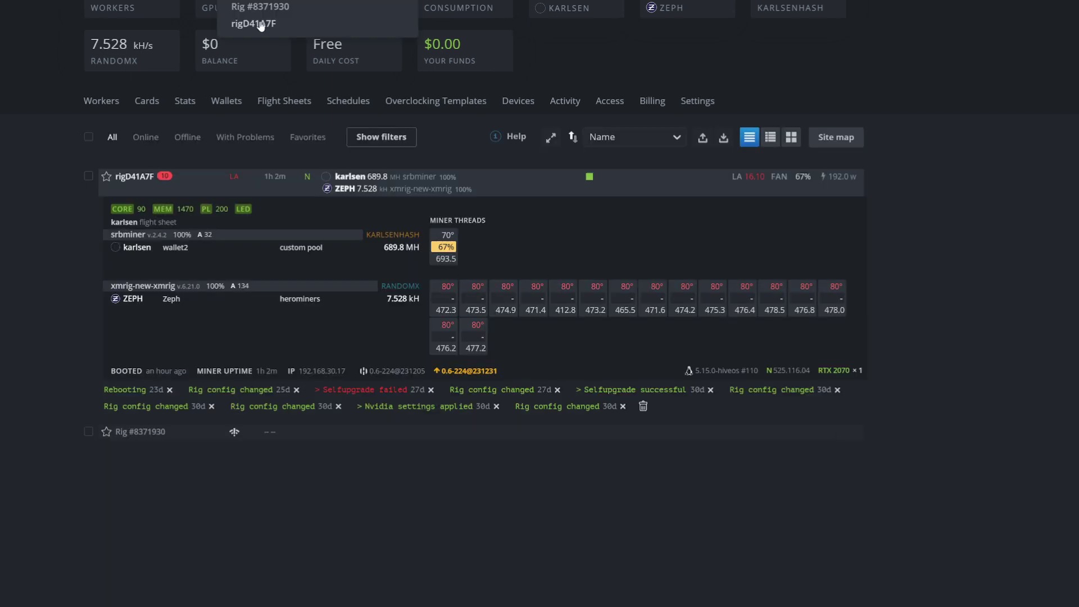
Step: Apply the AIPG flight sheet to rig rigD41A7F from its Flight Sheet tab
{"action": "left_click", "coordinate": [260, 24]}
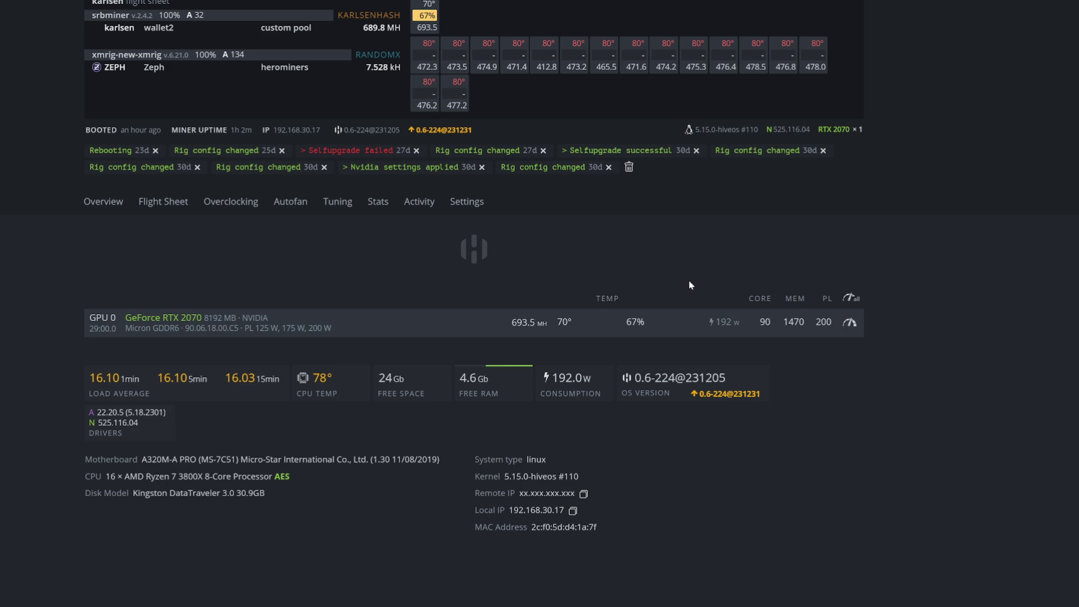
{"action": "left_click", "coordinate": [159, 202]}
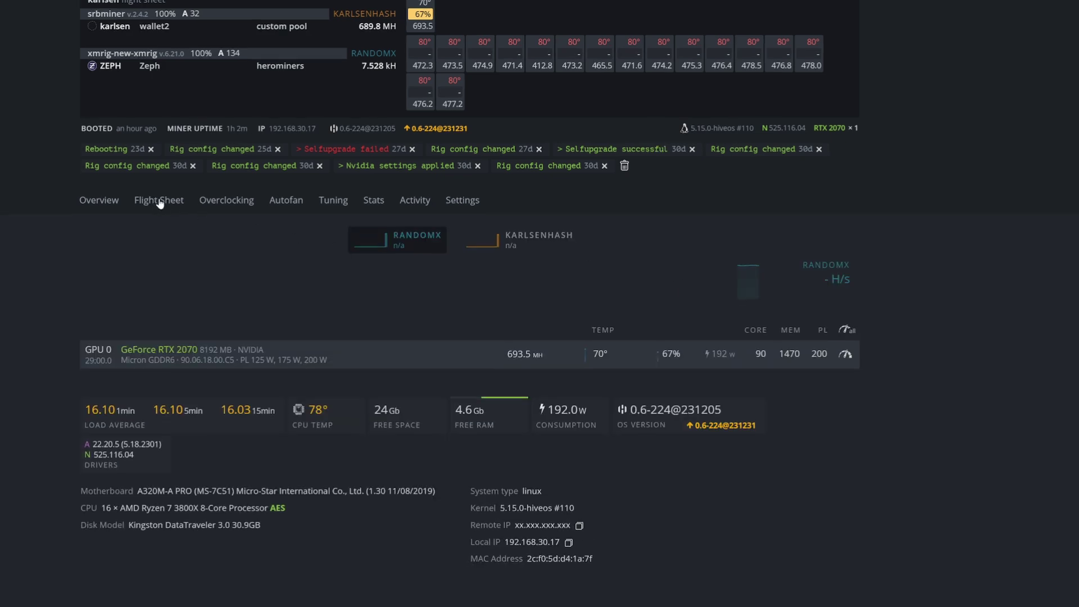
{"action": "scroll", "coordinate": [744, 330], "scroll_direction": "down", "scroll_amount": 5}
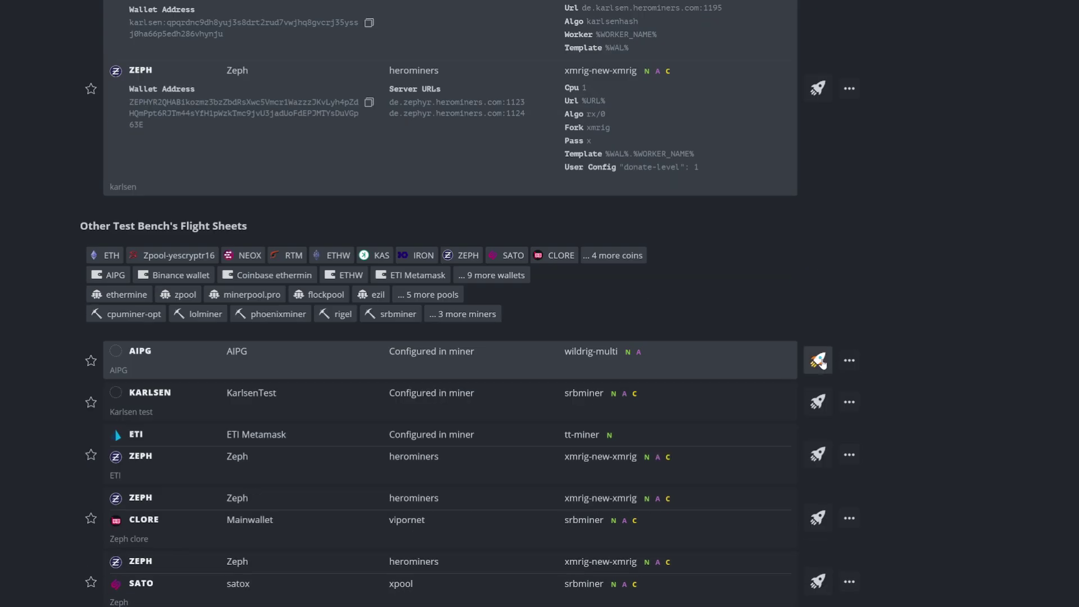
{"action": "left_click", "coordinate": [817, 361]}
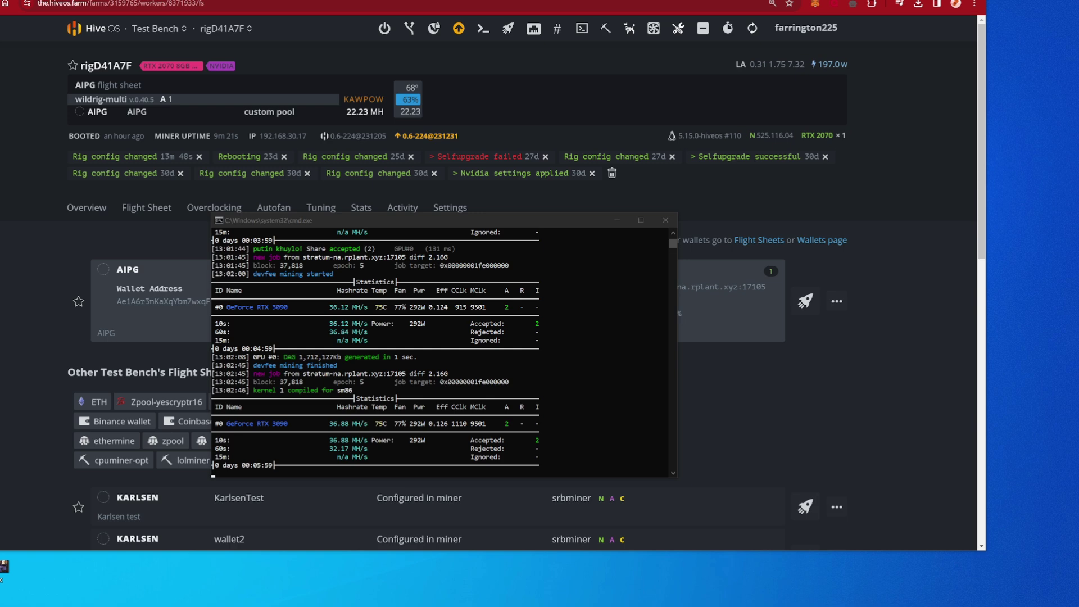
Step: Return to the hashrate.no GPU list for AI Power Grid and scroll down to compare daily profits
{"action": "left_click", "coordinate": [121, 2]}
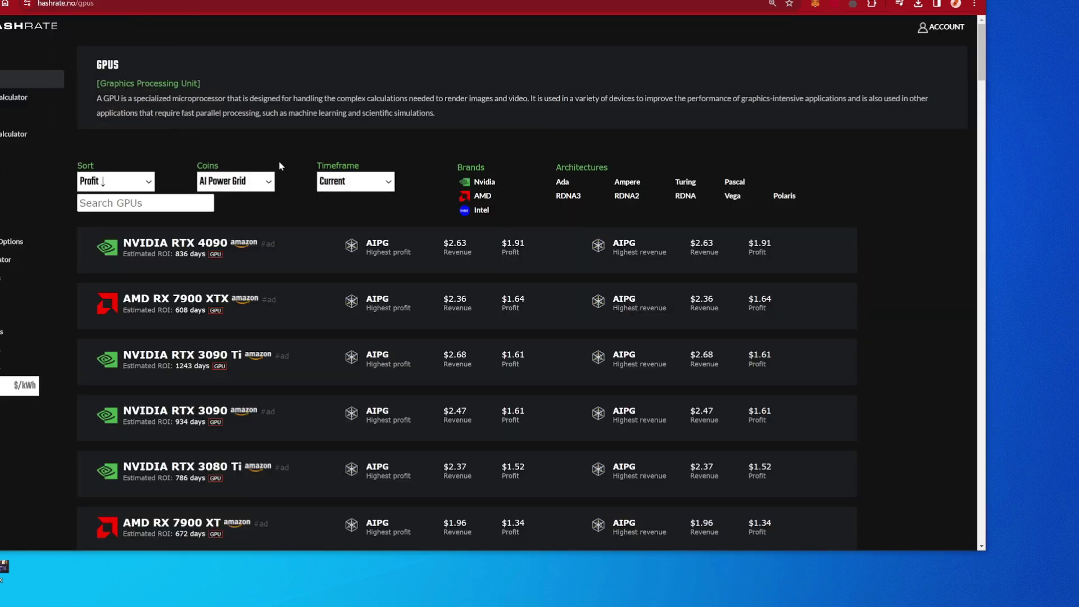
{"action": "scroll", "coordinate": [430, 176], "scroll_direction": "down", "scroll_amount": 2}
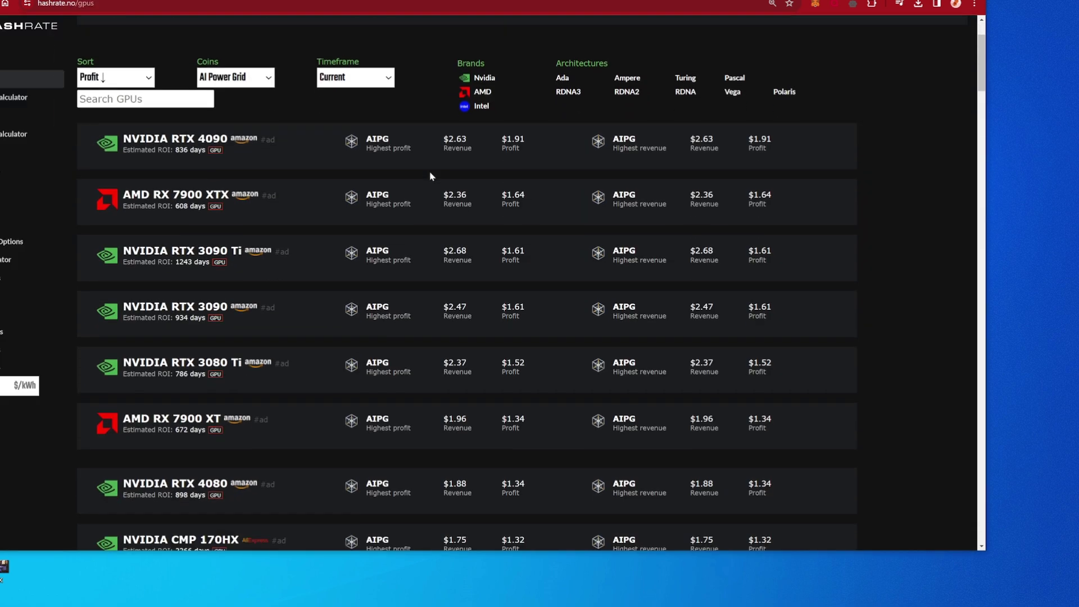